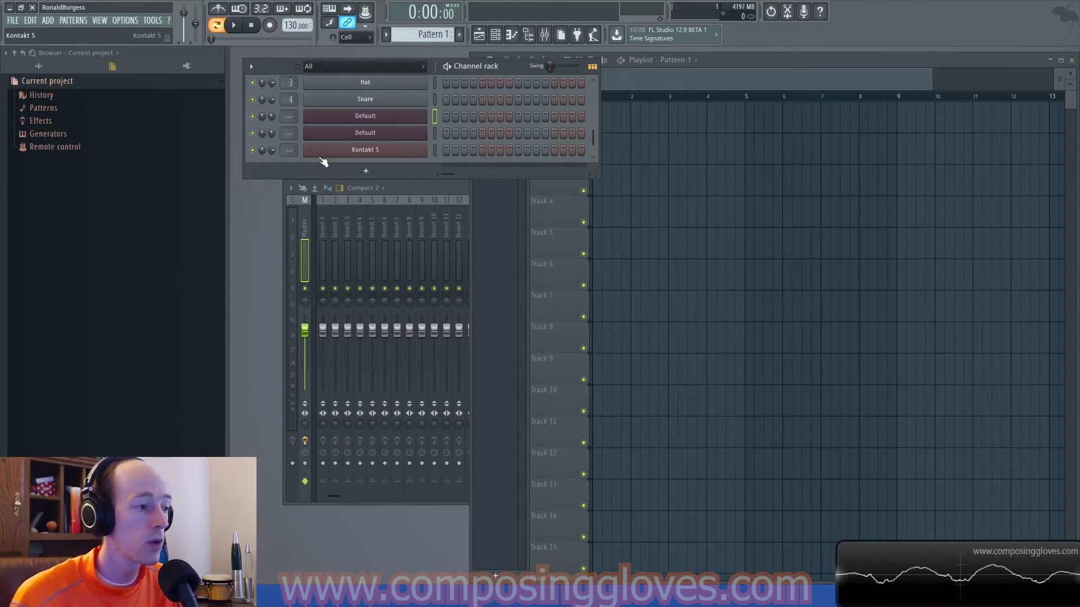
Step: Open the first Default channel's synth and raise the first Timbre 1 harmonic level point until the envelope is flat
{"action": "left_click", "coordinate": [354, 117]}
{"action": "mouse_move", "coordinate": [562, 86]}
{"action": "left_mouse_down"}
{"action": "mouse_move", "coordinate": [559, 99]}
{"action": "mouse_move", "coordinate": [561, 89]}
{"action": "left_mouse_up"}
{"action": "left_click_drag", "start_coordinate": [490, 437], "coordinate": [478, 383]}
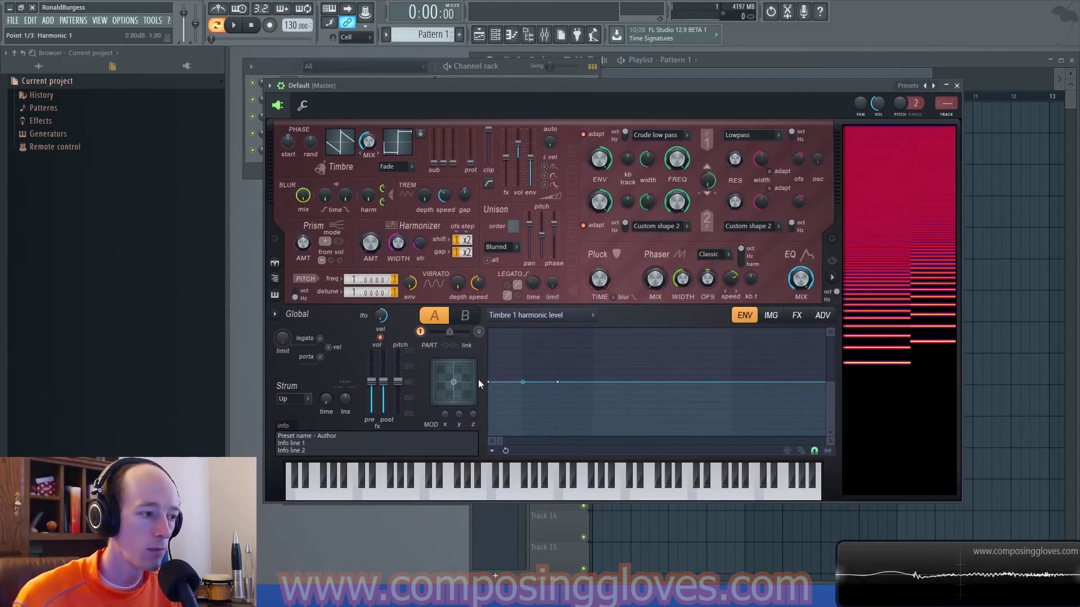
{"action": "mouse_move", "coordinate": [495, 86]}
{"action": "left_mouse_down"}
{"action": "mouse_move", "coordinate": [504, 111]}
{"action": "mouse_move", "coordinate": [457, 181]}
{"action": "mouse_move", "coordinate": [502, 99]}
{"action": "left_mouse_up"}
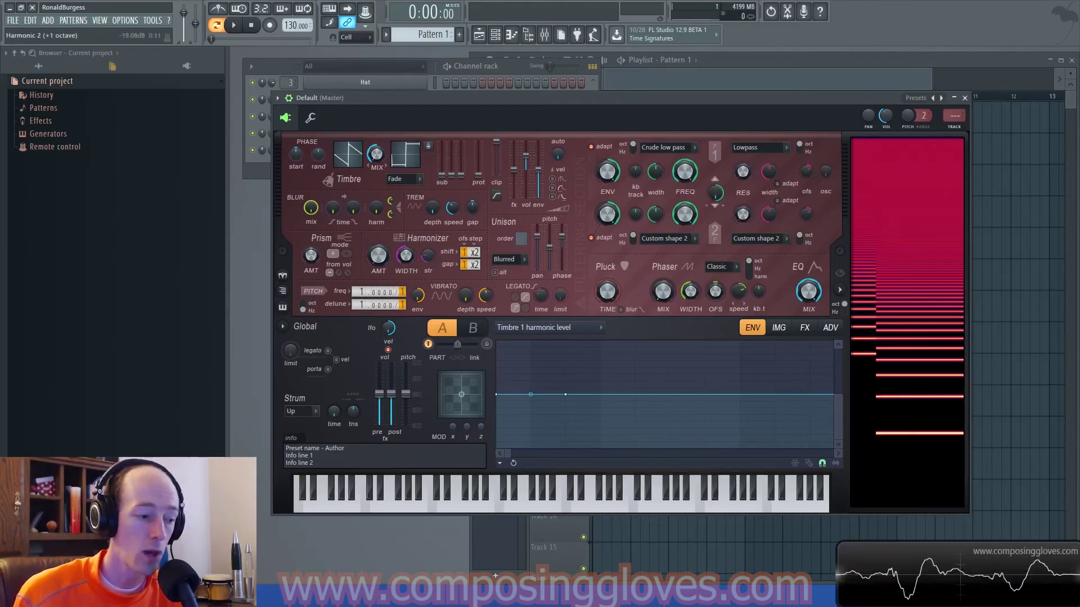
Step: Examine the lowest harmonics in the spectral display, and lower the first Timbre 1 harmonic level point to its minimum
{"action": "left_click", "coordinate": [369, 507]}
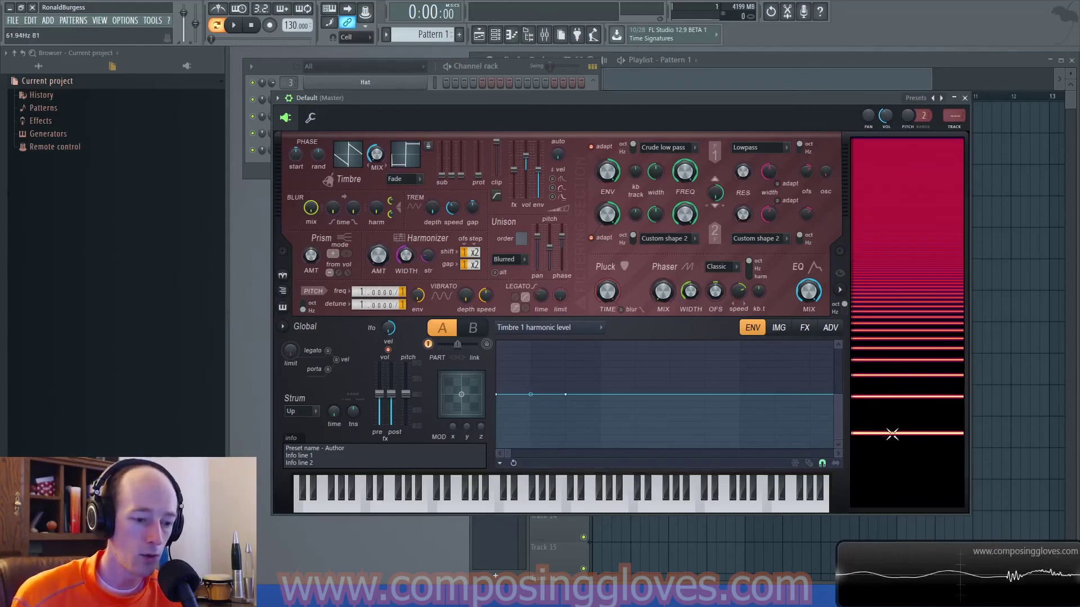
{"action": "left_click", "coordinate": [890, 397]}
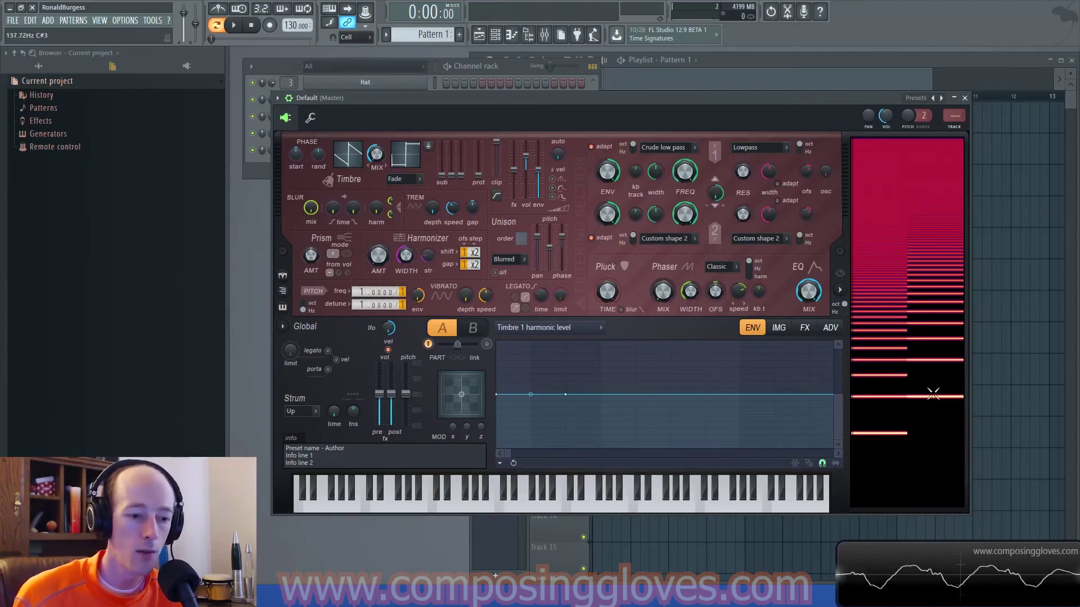
{"action": "left_click", "coordinate": [908, 396]}
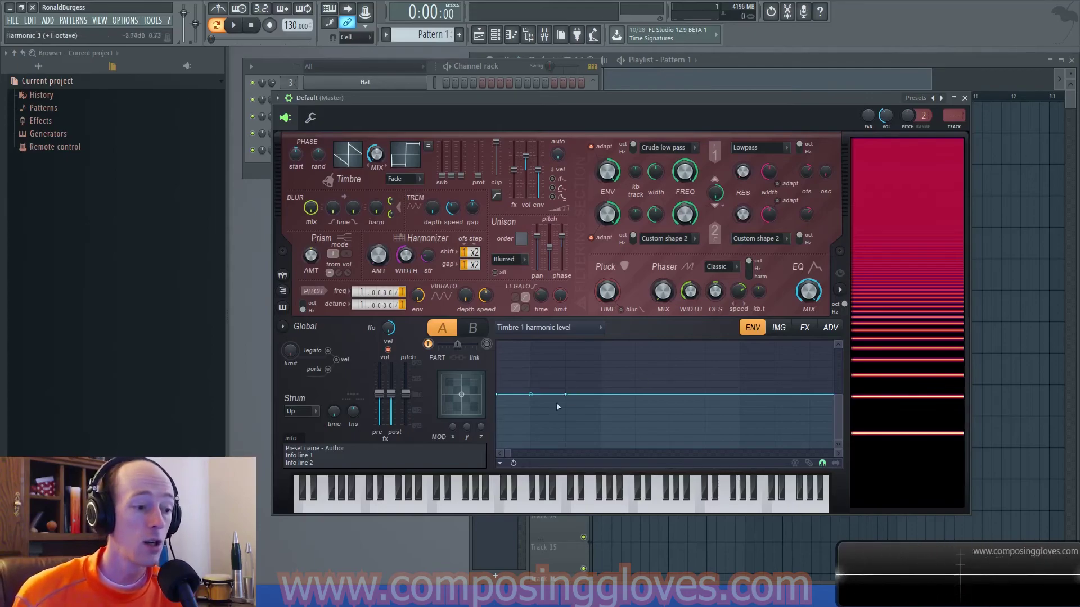
{"action": "left_click_drag", "start_coordinate": [498, 396], "coordinate": [480, 458]}
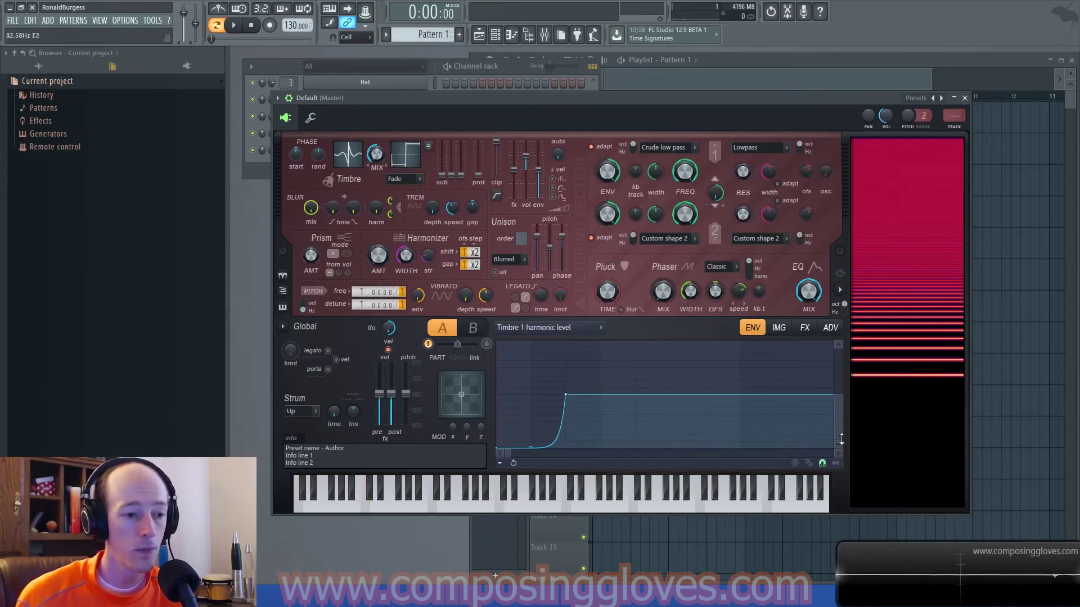
Step: Open the second Default channel's synth with its spectral display shown, and return to the first Default channel's synth
{"action": "left_click", "coordinate": [251, 165]}
{"action": "left_click", "coordinate": [366, 138]}
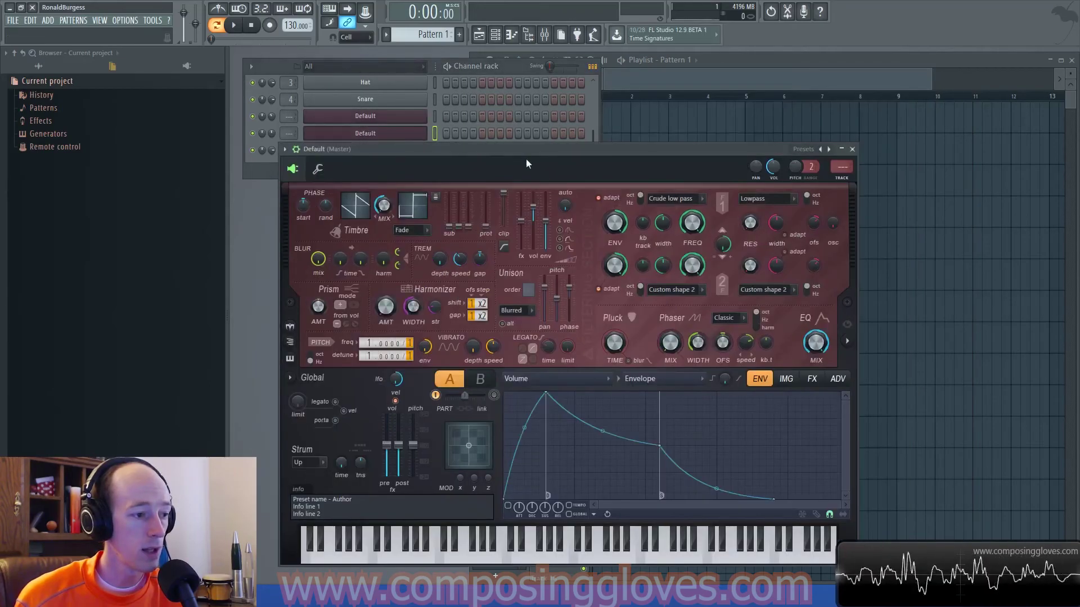
{"action": "left_click_drag", "start_coordinate": [526, 164], "coordinate": [539, 113]}
{"action": "left_click", "coordinate": [860, 290]}
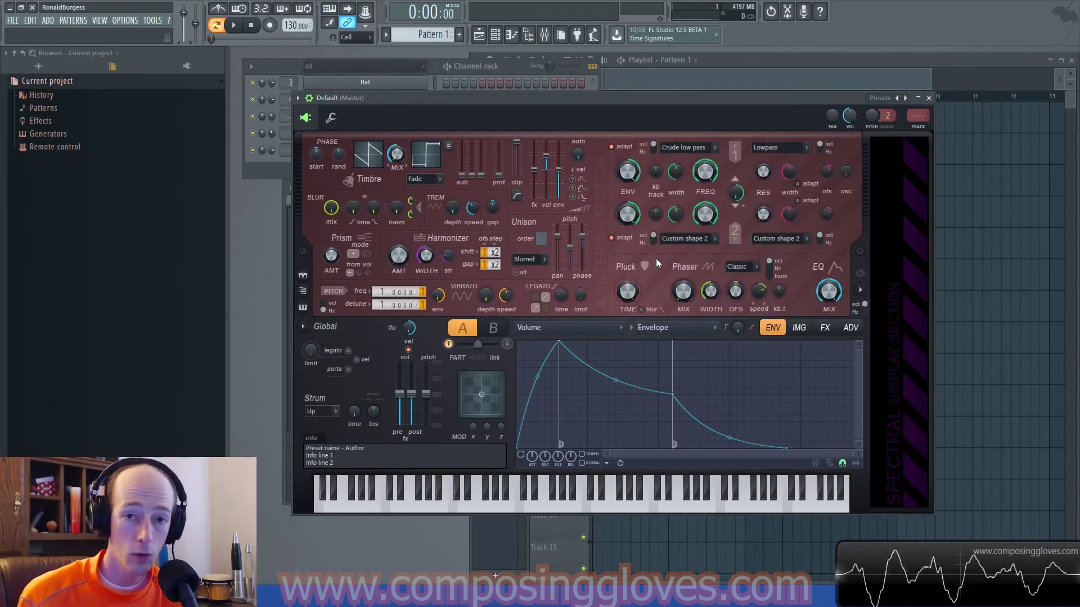
{"action": "left_click", "coordinate": [255, 179]}
{"action": "left_click", "coordinate": [360, 120]}
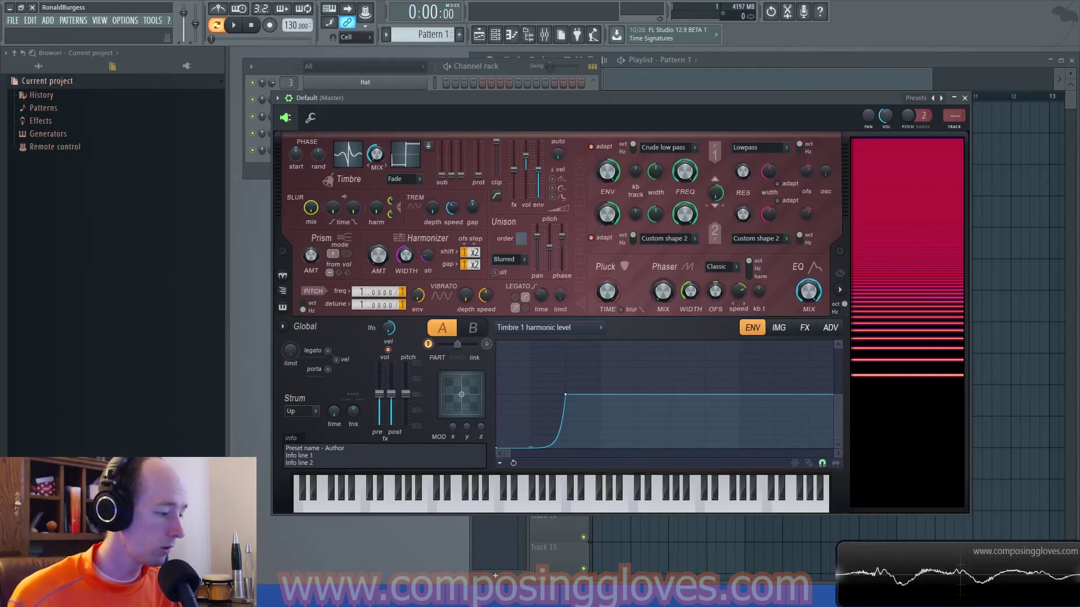
Step: Switch to the Mastering of Synth 1 document in Google Docs, read the missing fundamental section, and return to FL Studio
{"action": "key", "text": "alt+Tab"}
{"action": "scroll", "coordinate": [618, 266], "scroll_direction": "up", "scroll_amount": 10}
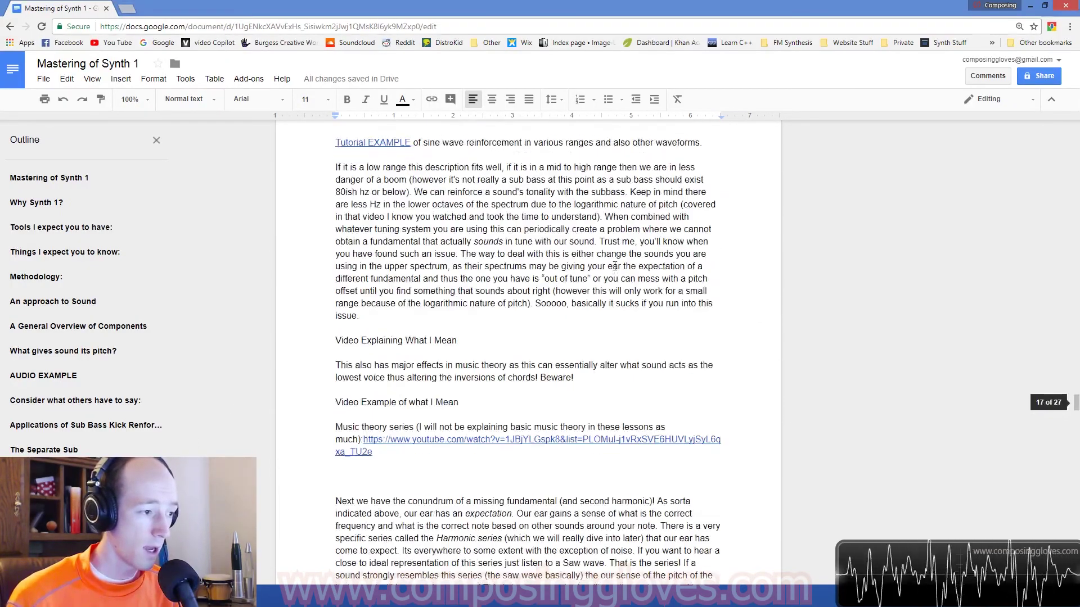
{"action": "scroll", "coordinate": [614, 265], "scroll_direction": "down", "scroll_amount": 3}
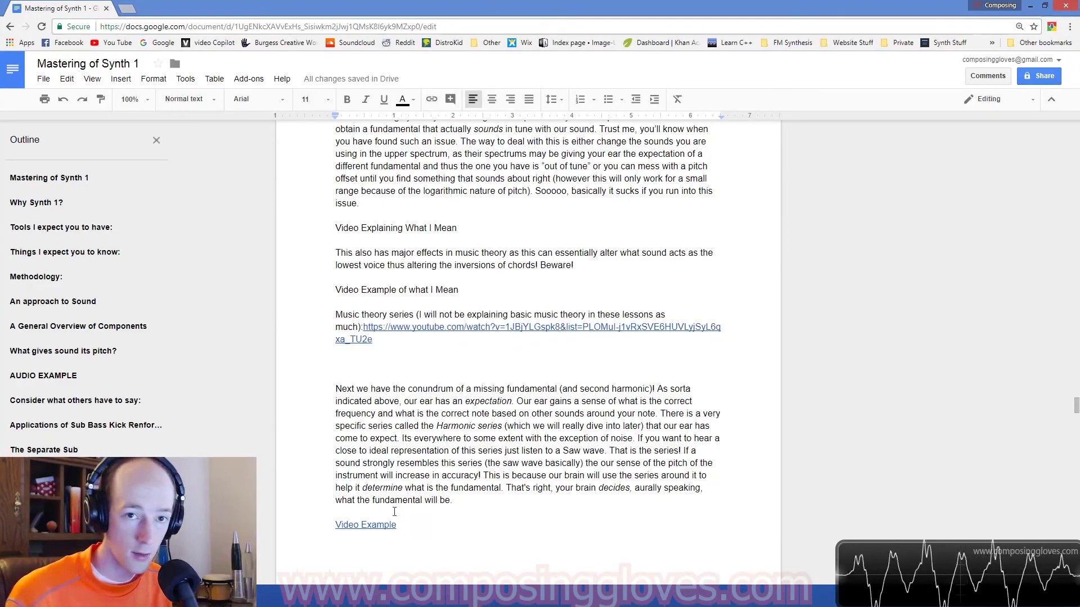
{"action": "key", "text": "alt+Tab"}
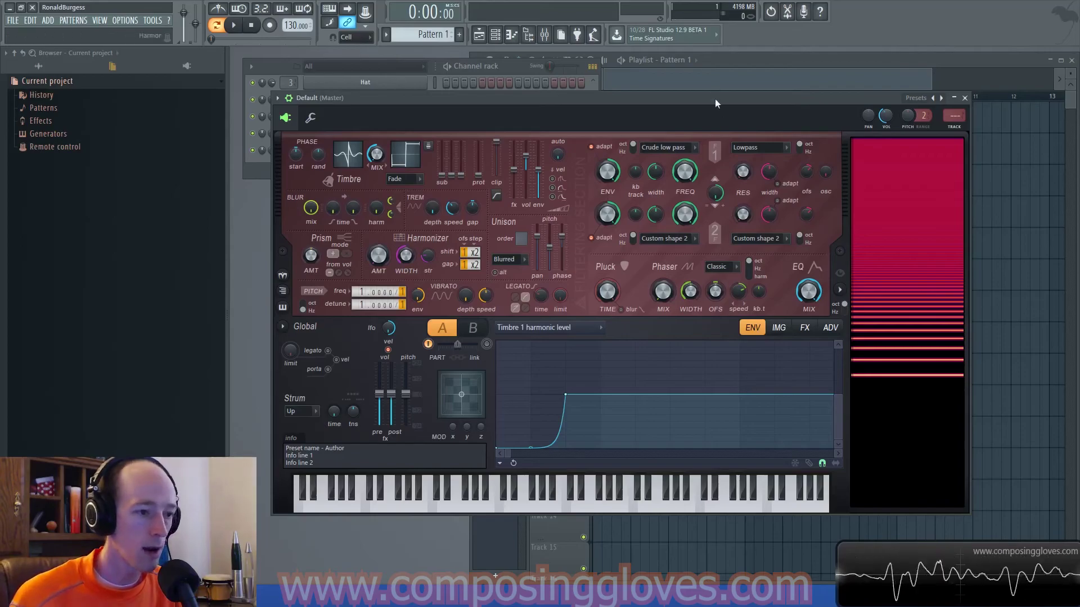
{"action": "left_click_drag", "start_coordinate": [716, 104], "coordinate": [721, 96]}
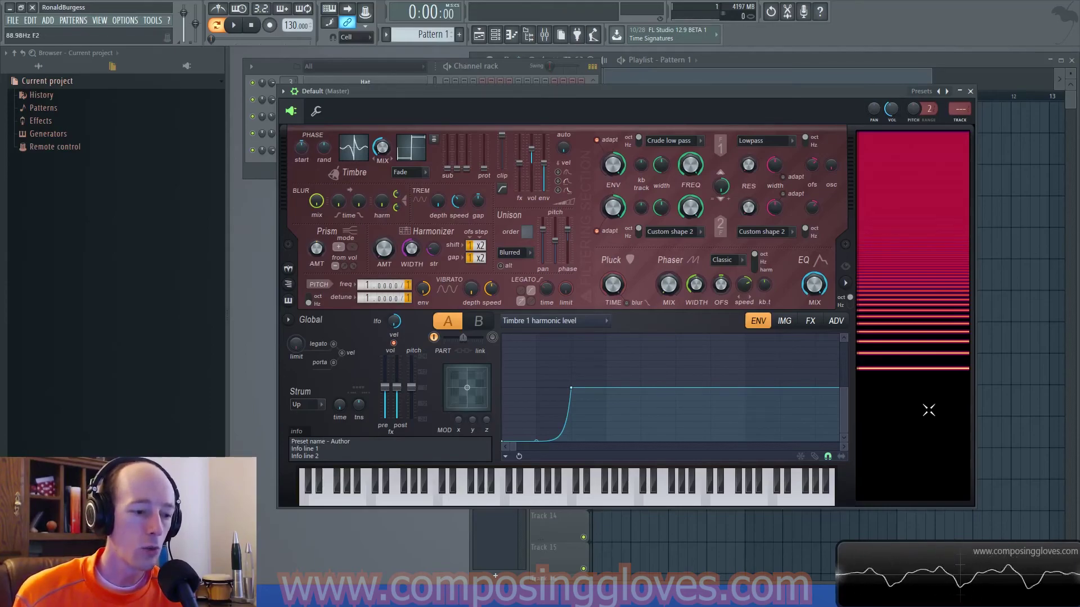
Step: View the Bassoon Solo instrument in the Kontakt 5 channel and close it
{"action": "left_click", "coordinate": [255, 177]}
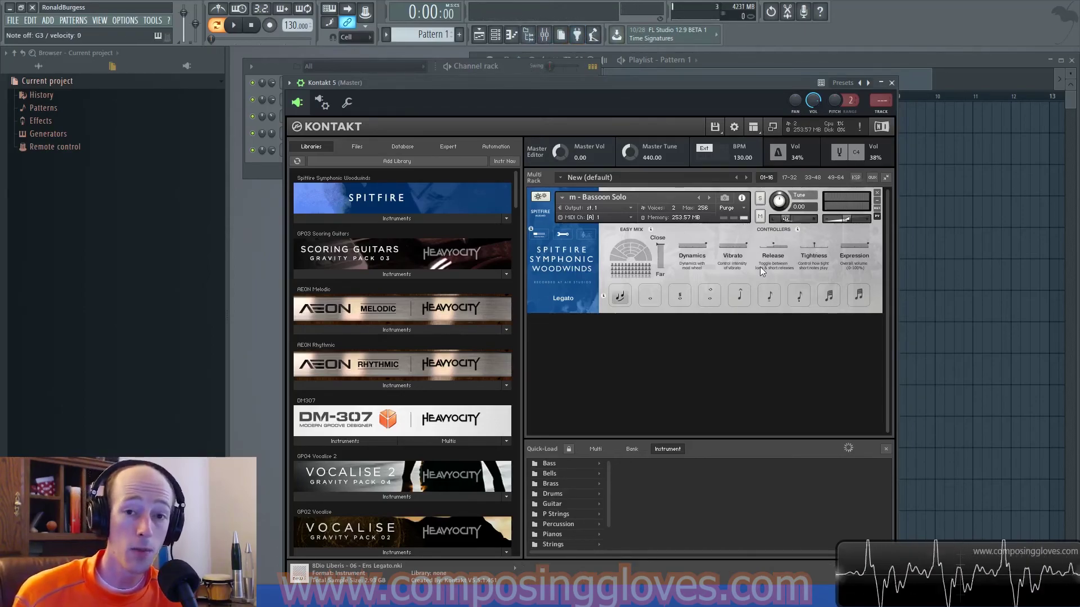
{"action": "left_click", "coordinate": [891, 83]}
Step: Show the mixer and add Fruity Parametric EQ 2 to slot 2 of the Master track
{"action": "left_click", "coordinate": [544, 34]}
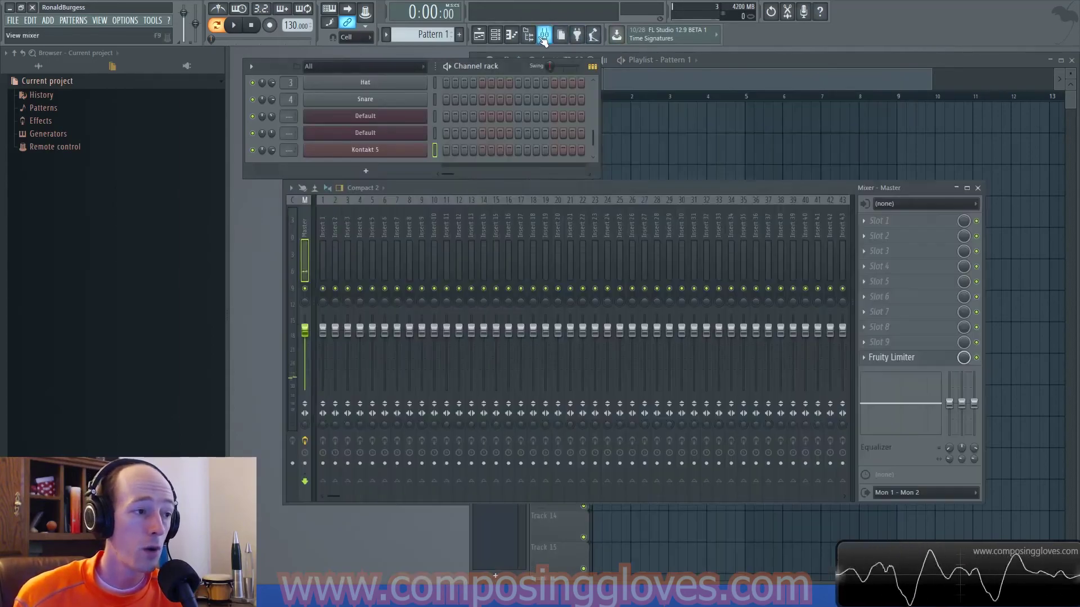
{"action": "left_click", "coordinate": [882, 236]}
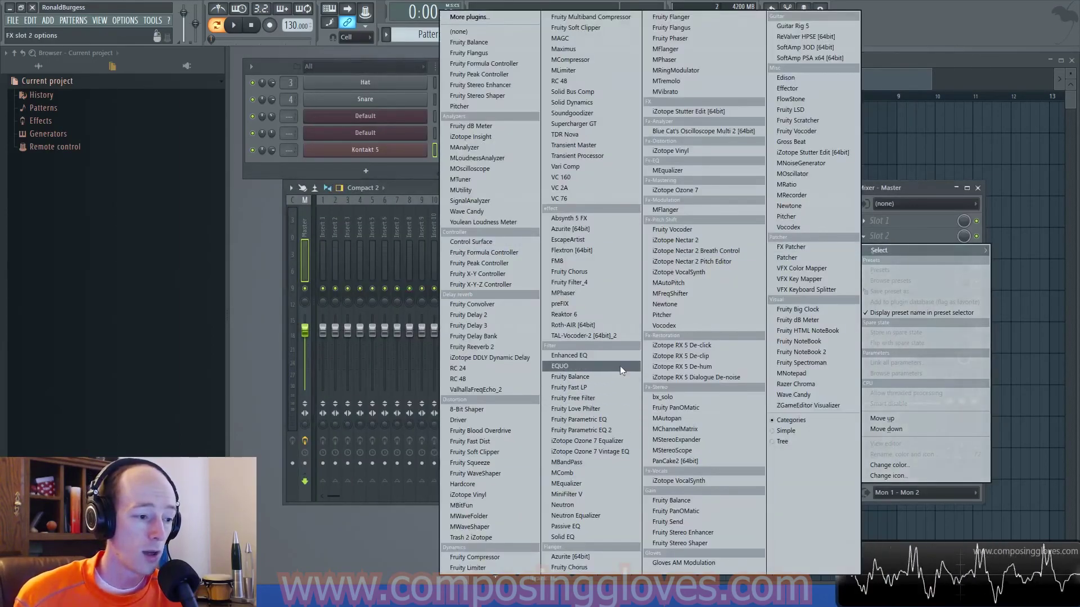
{"action": "left_click", "coordinate": [607, 430]}
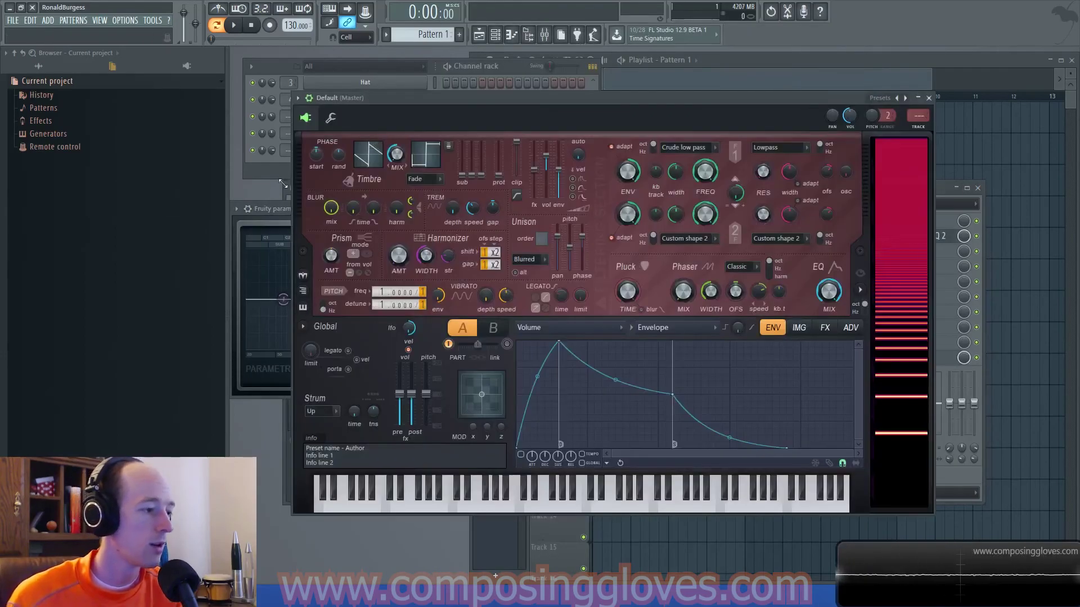
Step: Shape a low-frequency cut with the first band of Fruity Parametric EQ 2, nudge the third band, and close the EQ
{"action": "left_click", "coordinate": [275, 219]}
{"action": "left_click_drag", "start_coordinate": [284, 299], "coordinate": [312, 347]}
{"action": "left_click_drag", "start_coordinate": [333, 298], "coordinate": [329, 293]}
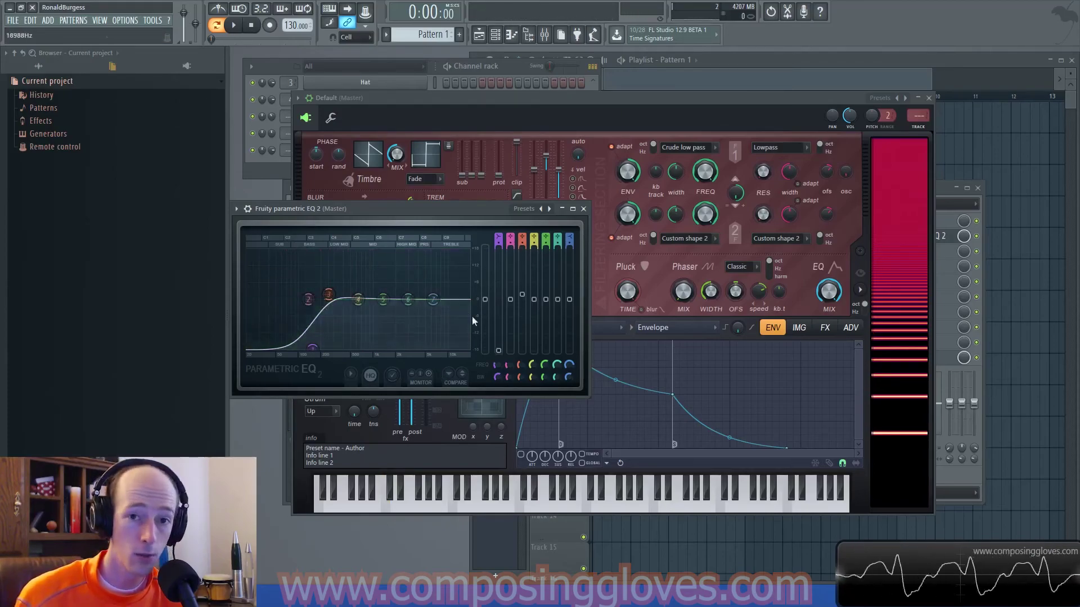
{"action": "left_click", "coordinate": [584, 209]}
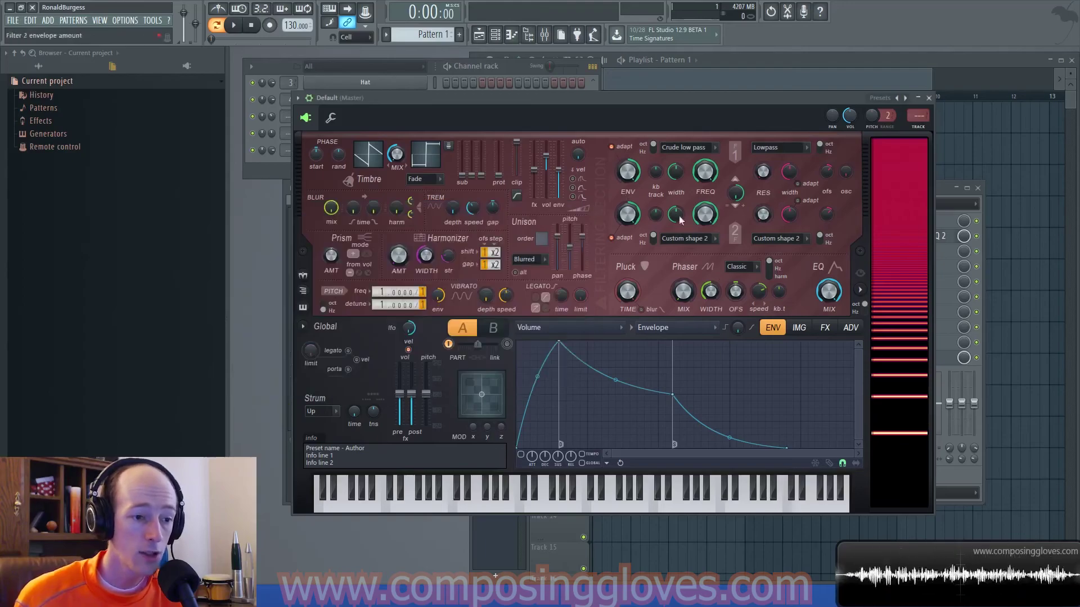
Step: Remove Fruity Parametric EQ 2 from slot 2 of the Master track
{"action": "left_click", "coordinate": [944, 236]}
{"action": "left_click", "coordinate": [864, 236]}
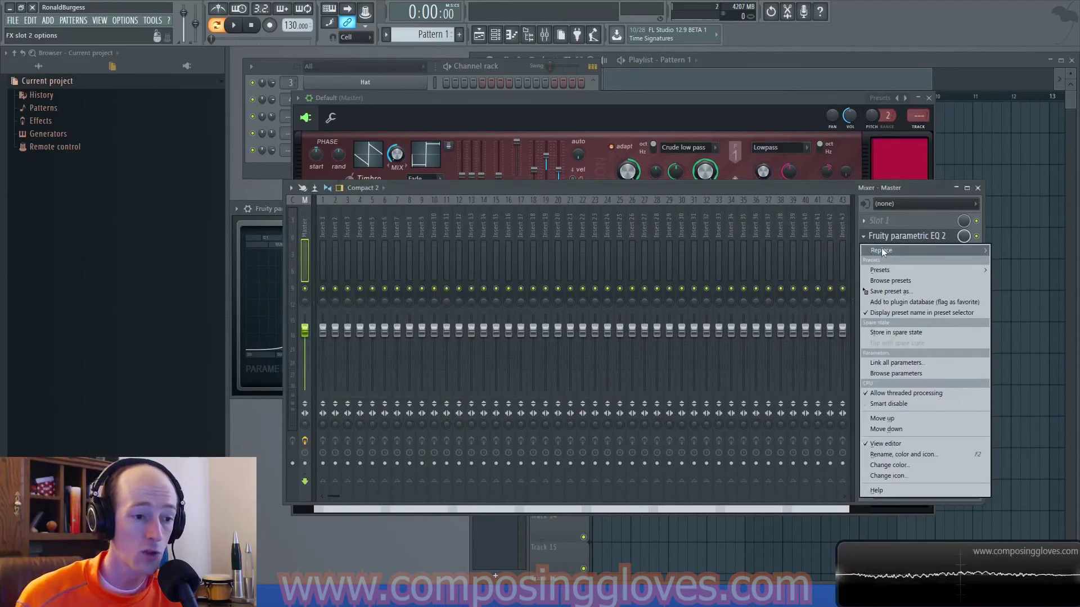
{"action": "mouse_move", "coordinate": [882, 250]}
{"action": "left_click", "coordinate": [498, 32]}
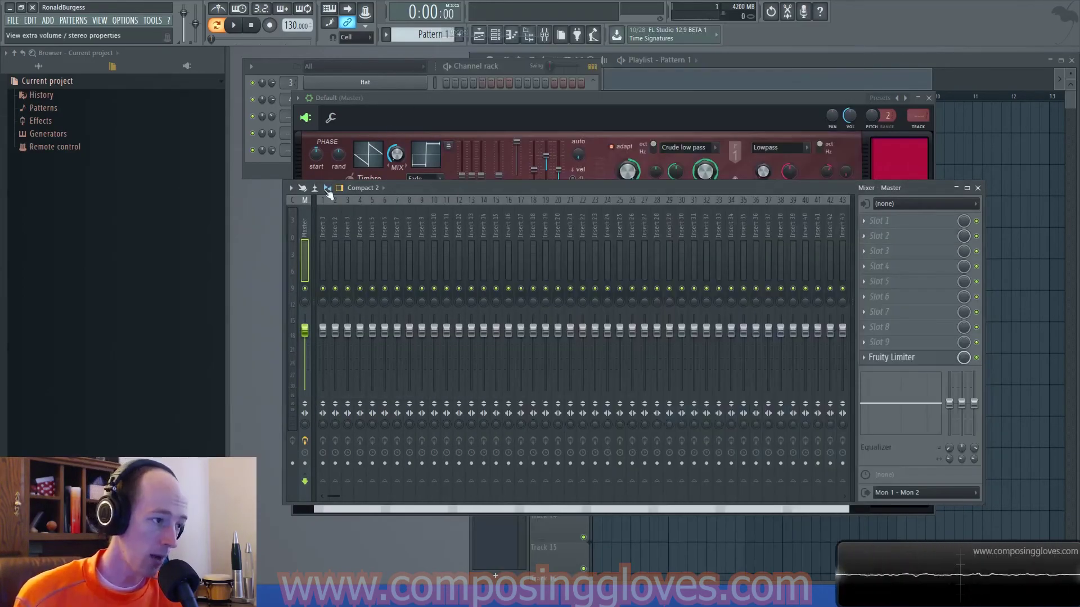
Step: Reopen the first Default channel's synth and raise the first Timbre 1 harmonic level point back to a flat envelope
{"action": "left_click", "coordinate": [606, 107]}
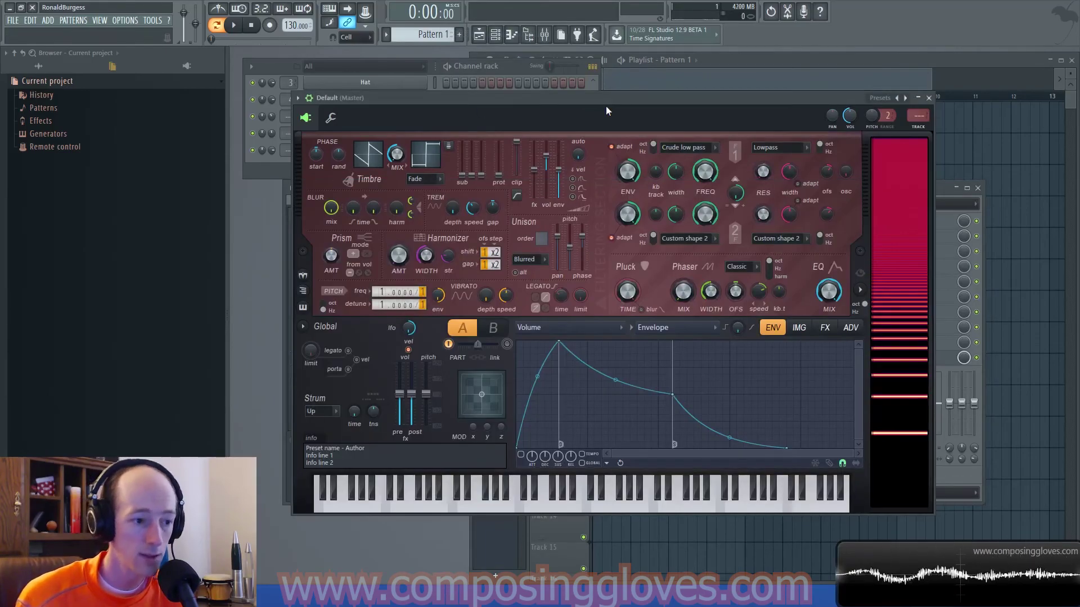
{"action": "left_click", "coordinate": [267, 169]}
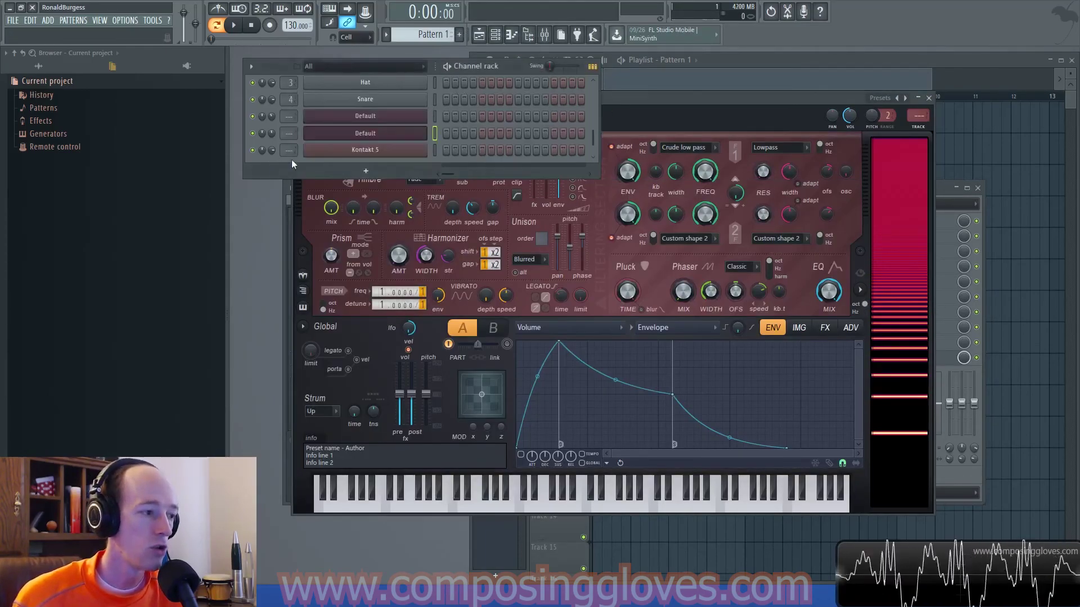
{"action": "left_click", "coordinate": [381, 117]}
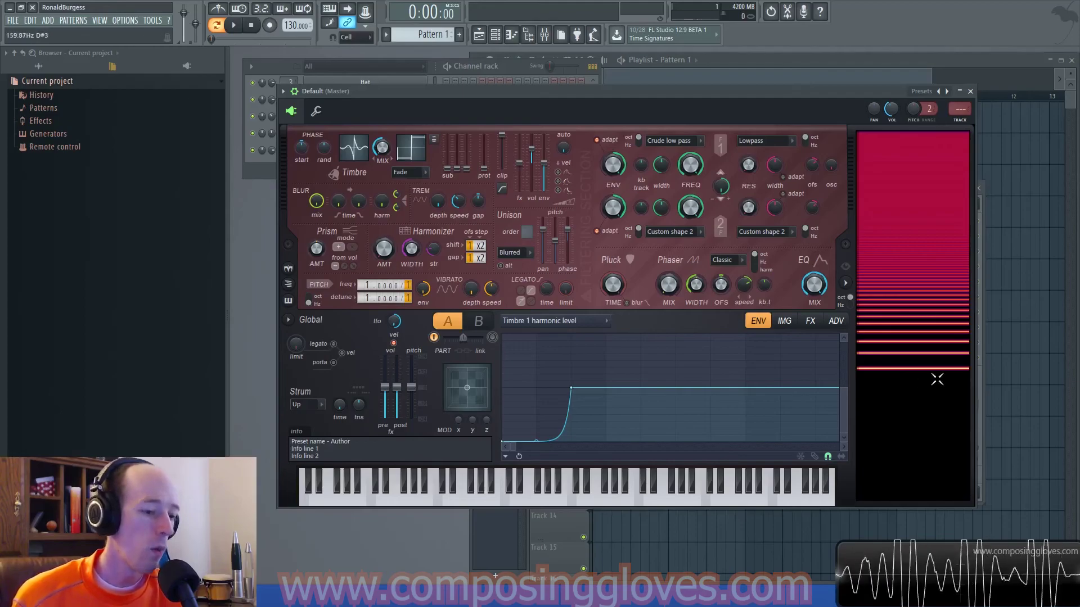
{"action": "left_click_drag", "start_coordinate": [502, 441], "coordinate": [489, 388]}
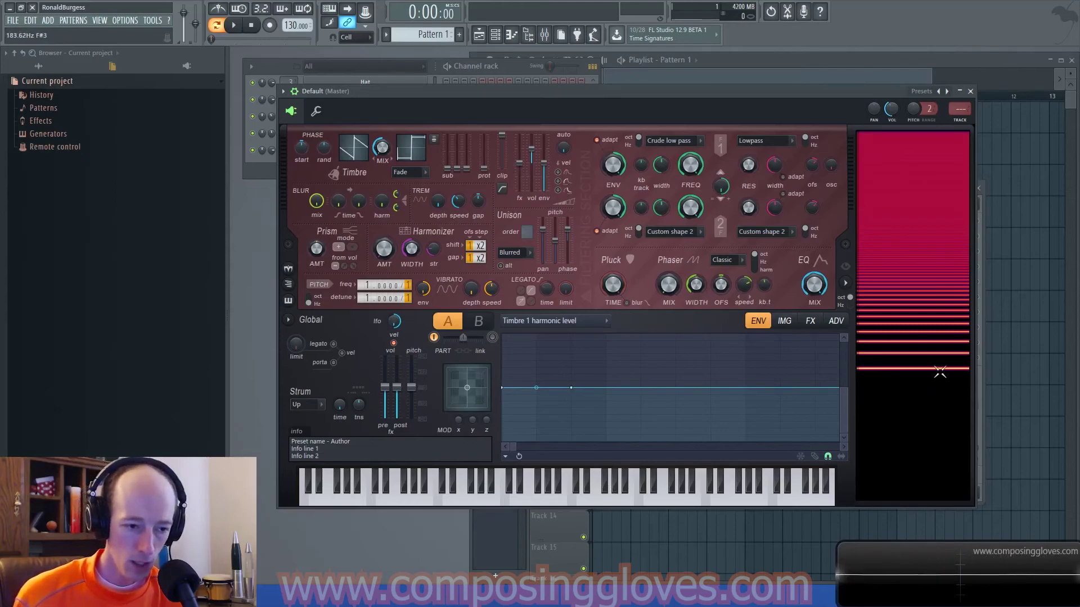
Step: Examine the spacing of the harmonic lines in the spectral display, from the fundamental up to the dense upper harmonics
{"action": "left_click", "coordinate": [917, 358]}
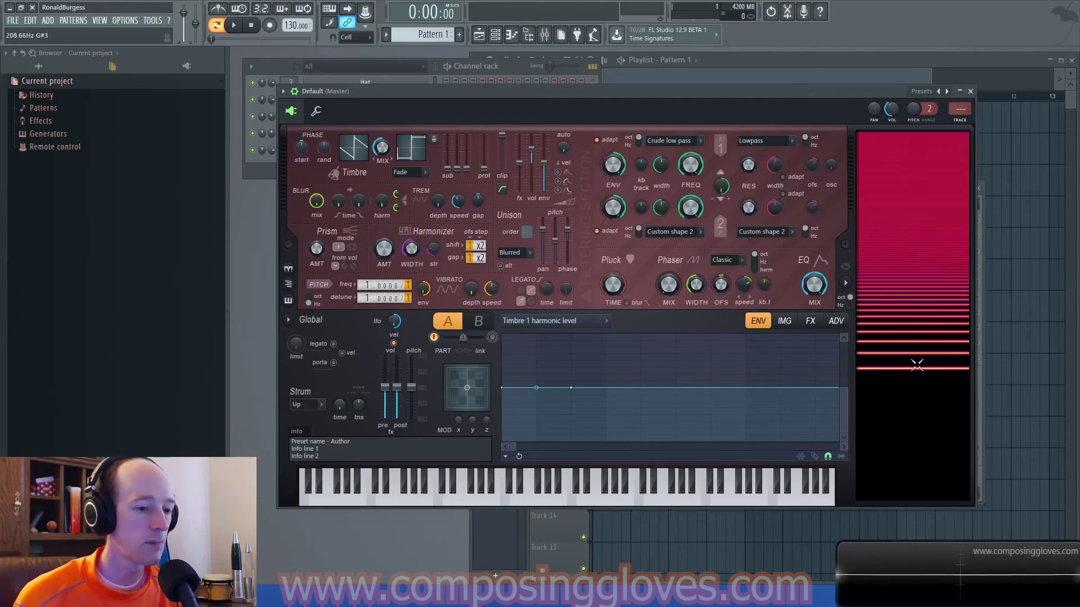
{"action": "left_click", "coordinate": [916, 467]}
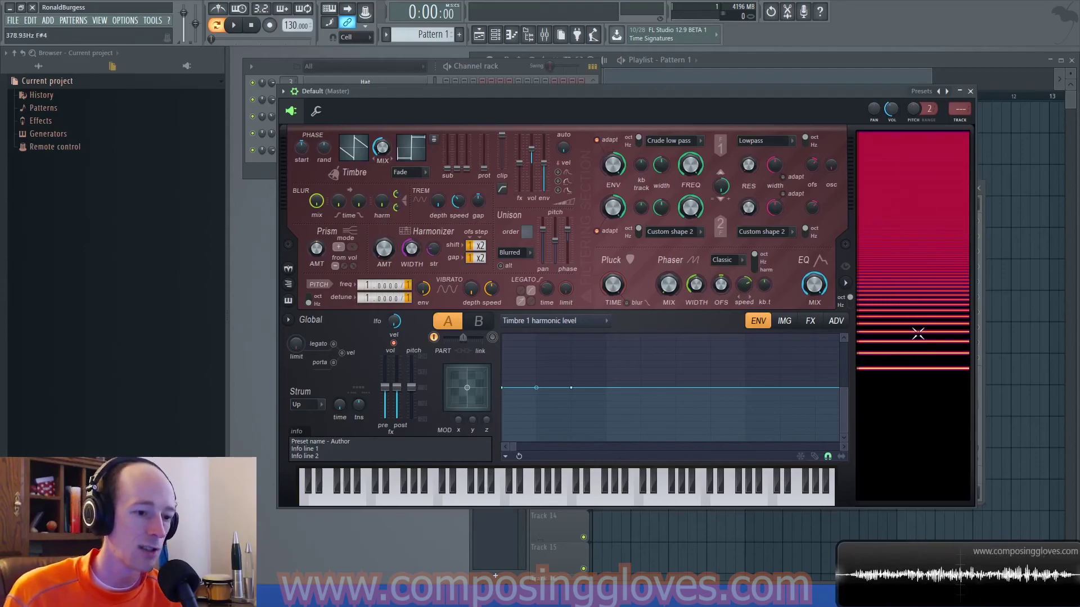
{"action": "left_click", "coordinate": [931, 389]}
{"action": "left_click", "coordinate": [931, 426]}
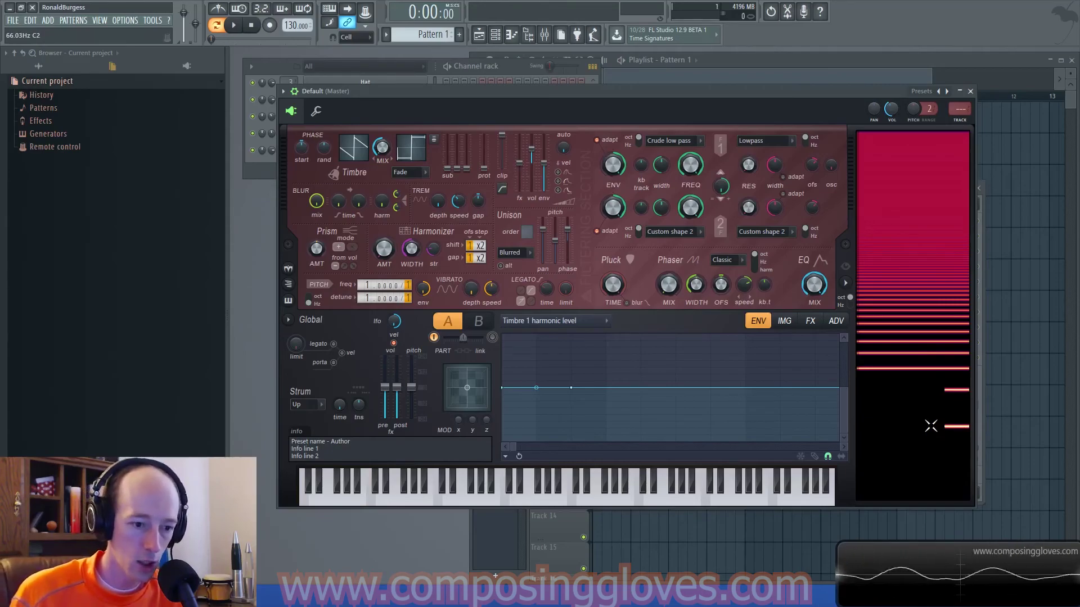
{"action": "left_click", "coordinate": [954, 397]}
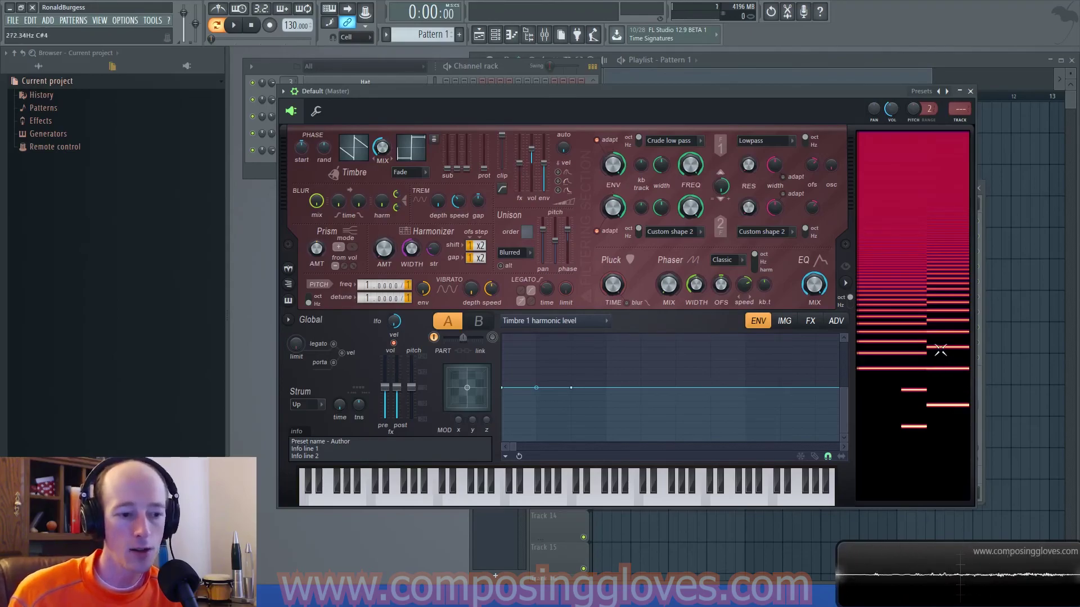
{"action": "left_click", "coordinate": [938, 318]}
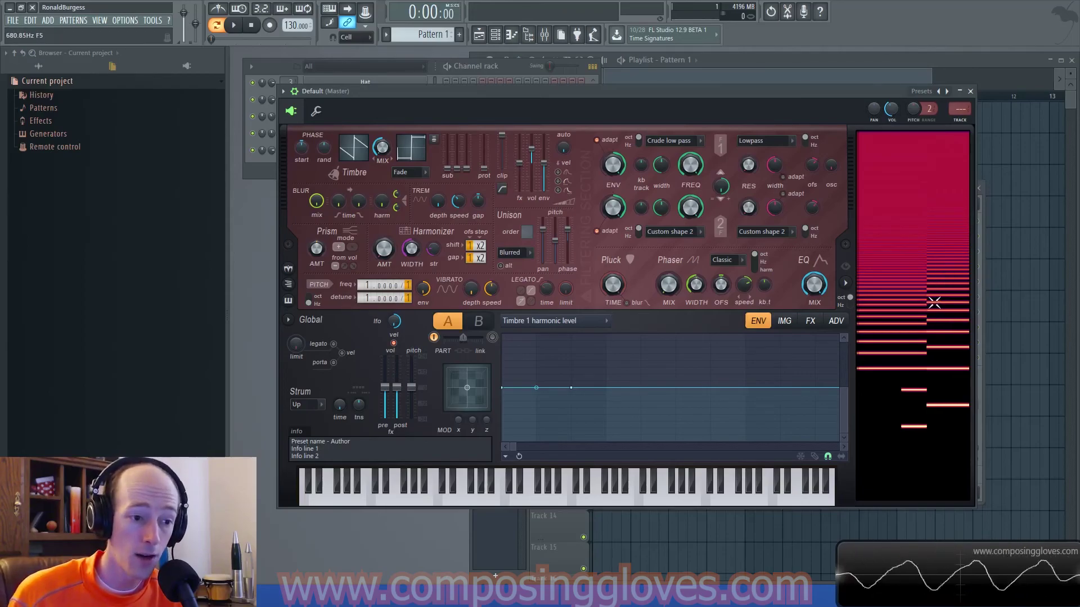
{"action": "left_click", "coordinate": [942, 272]}
{"action": "left_click_drag", "start_coordinate": [942, 272], "coordinate": [934, 271]}
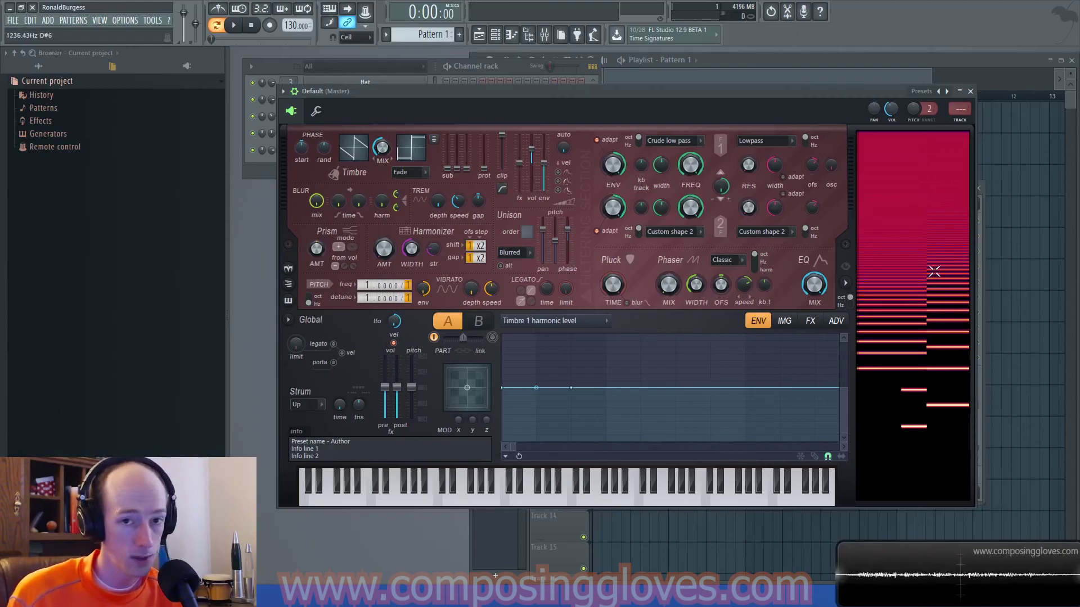
{"action": "left_click", "coordinate": [937, 276]}
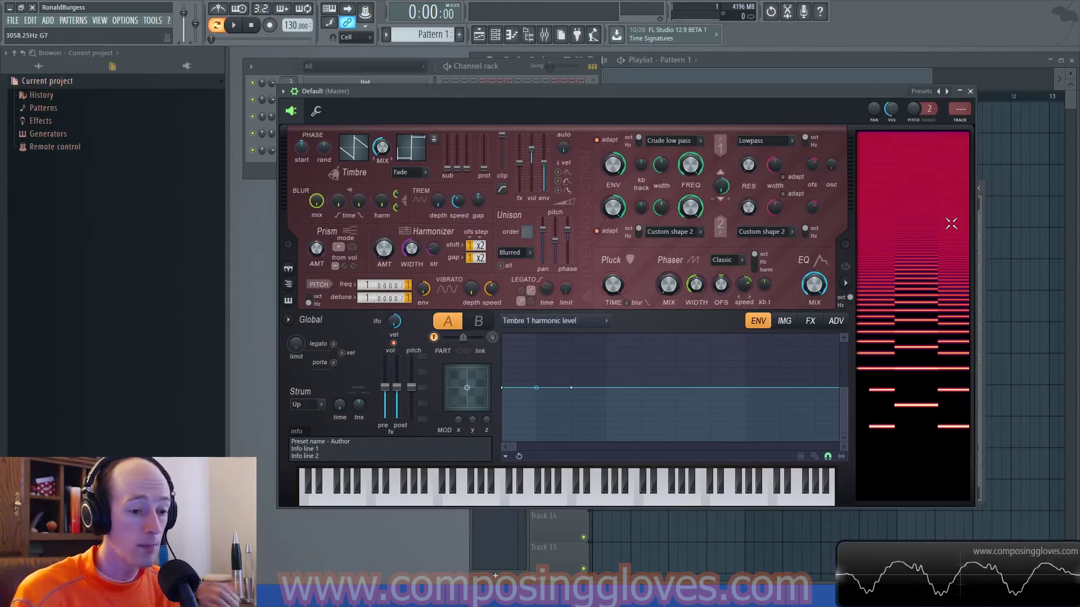
Step: Try the sound with the first Timbre 1 harmonic level point at its minimum, and restore the flat envelope
{"action": "left_click_drag", "start_coordinate": [504, 392], "coordinate": [503, 440]}
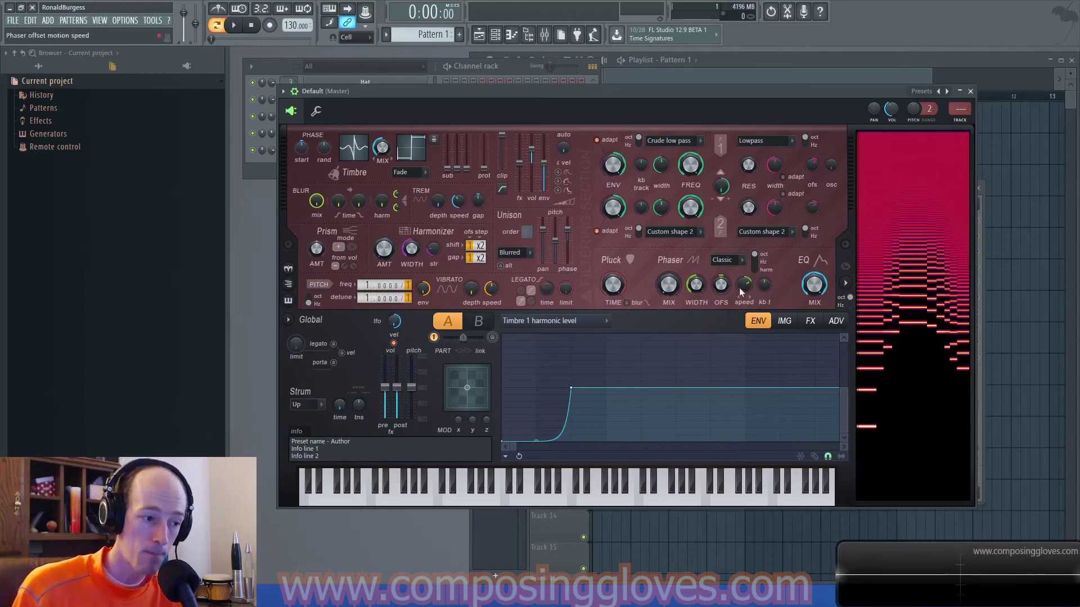
{"action": "left_click_drag", "start_coordinate": [506, 444], "coordinate": [503, 391]}
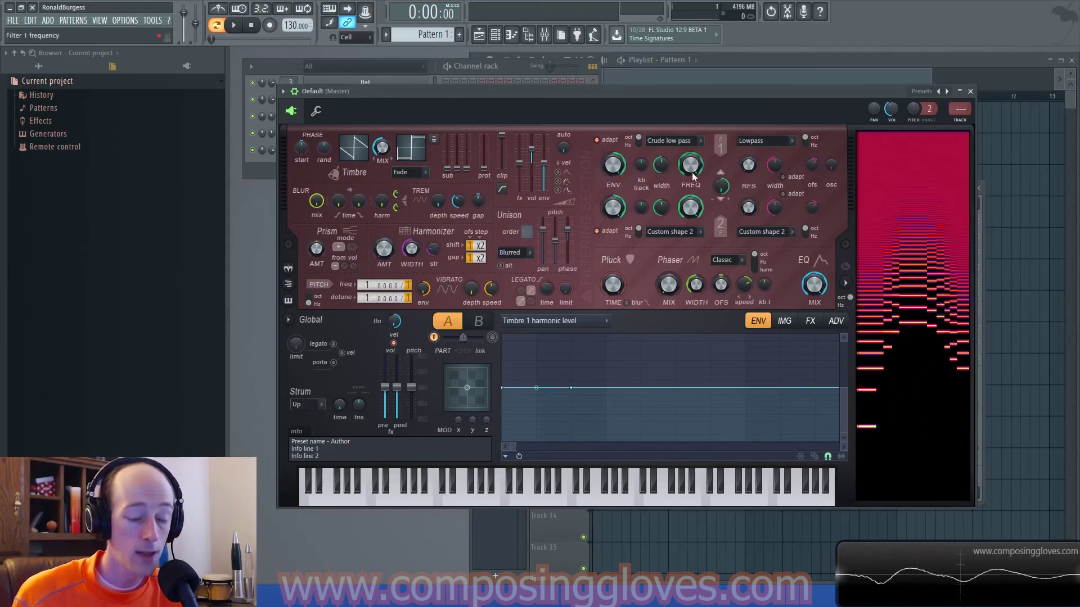
Step: Set filter 1 of the first Default synth to Crude high pass and sweep its frequency to thin out the low harmonics
{"action": "left_click", "coordinate": [669, 142]}
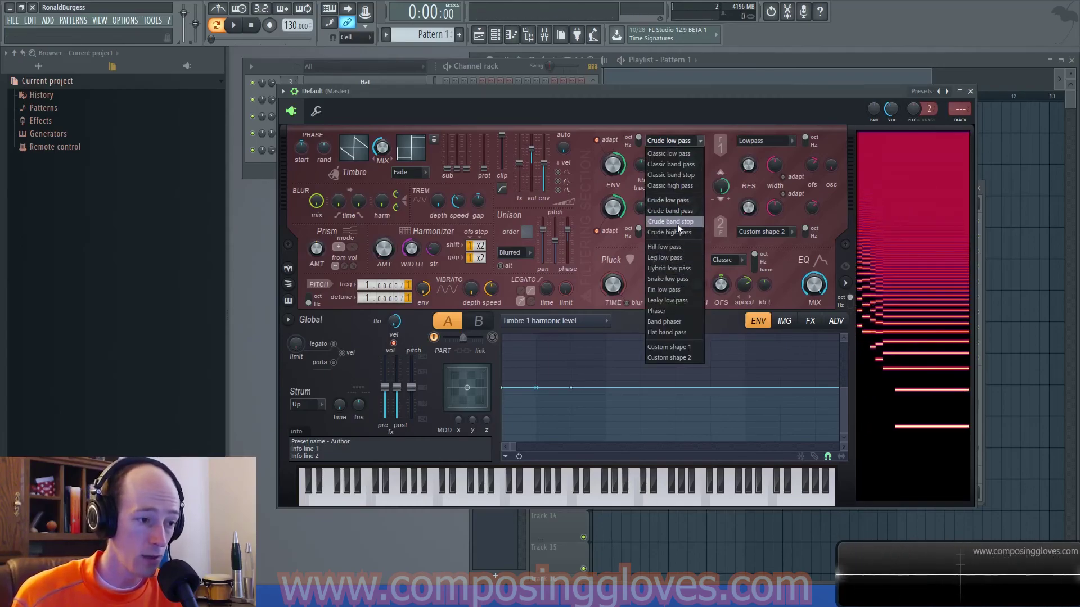
{"action": "left_click", "coordinate": [678, 230]}
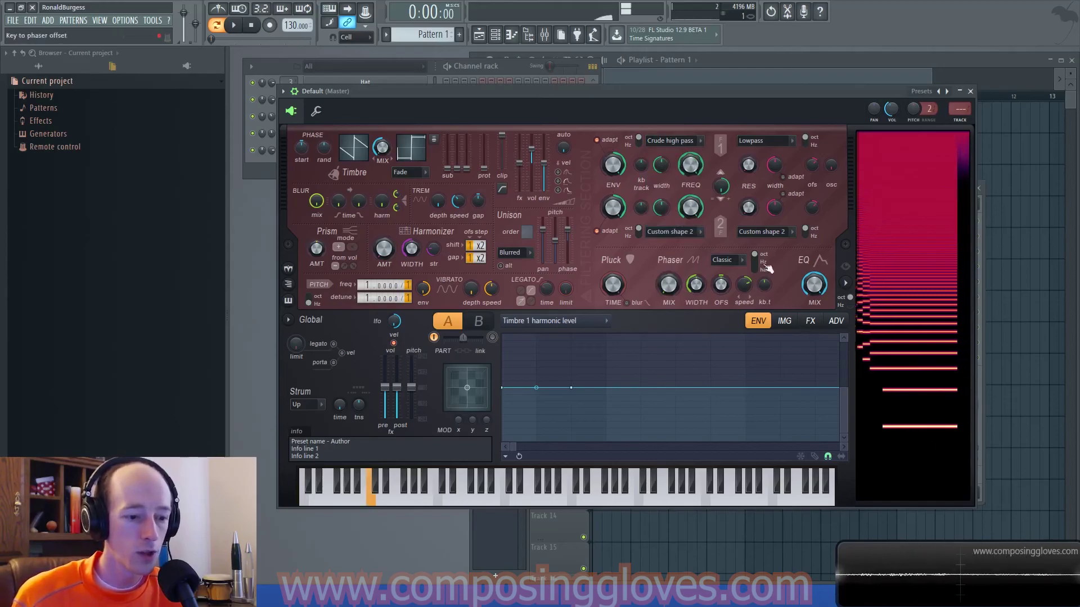
{"action": "left_click_drag", "start_coordinate": [690, 171], "coordinate": [690, 191]}
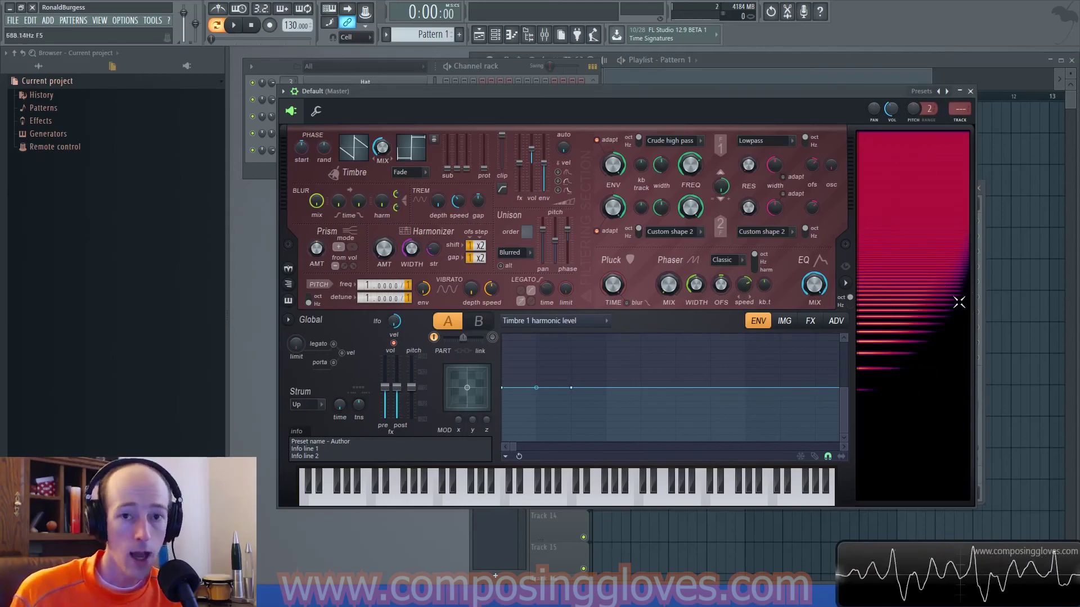
{"action": "mouse_move", "coordinate": [693, 166]}
{"action": "left_mouse_down"}
{"action": "mouse_move", "coordinate": [693, 197]}
{"action": "mouse_move", "coordinate": [678, 167]}
{"action": "left_mouse_up"}
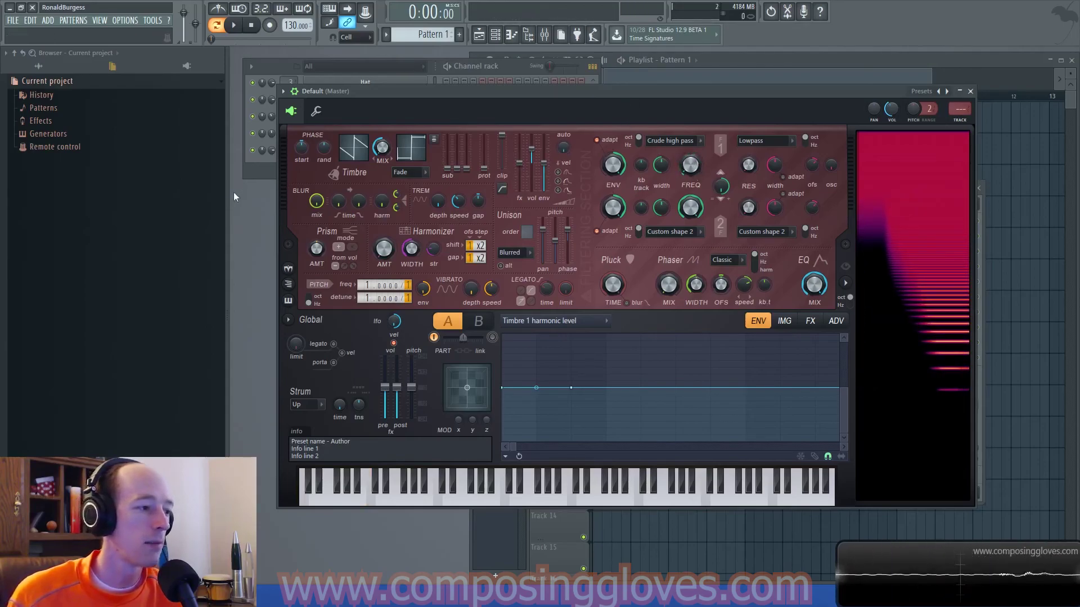
Step: Open the synth of the second Default channel from the channel rack
{"action": "left_click", "coordinate": [256, 178]}
{"action": "left_click", "coordinate": [366, 172]}
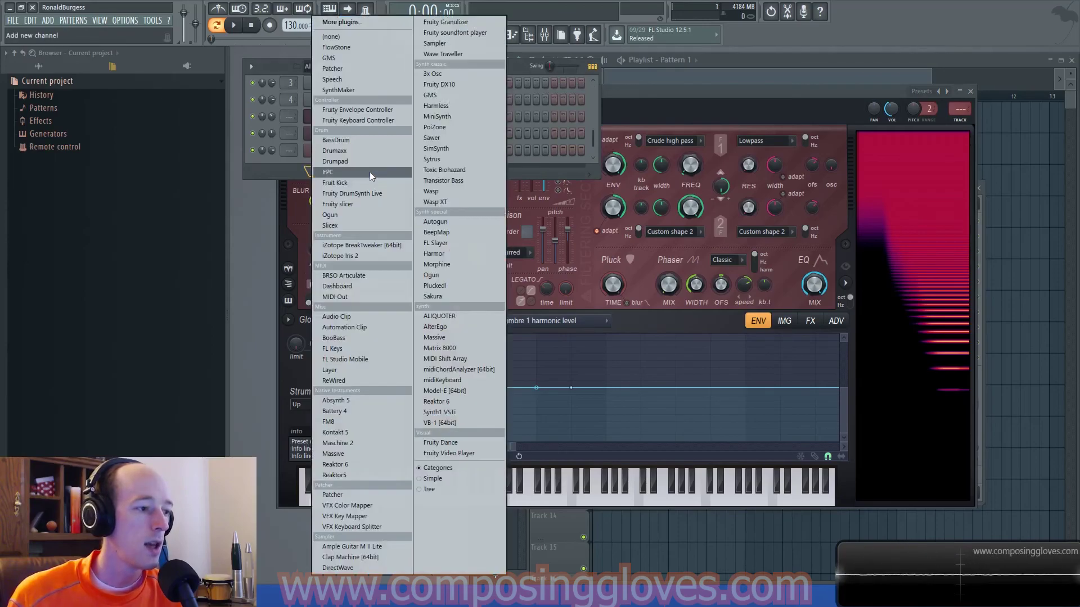
{"action": "key", "text": "Escape"}
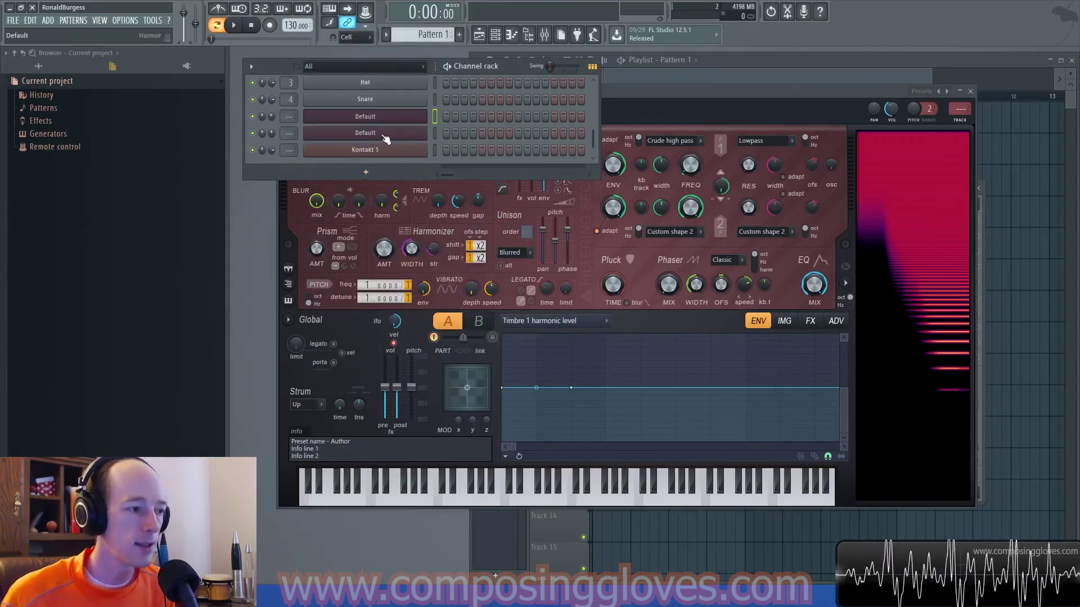
{"action": "left_click", "coordinate": [374, 141]}
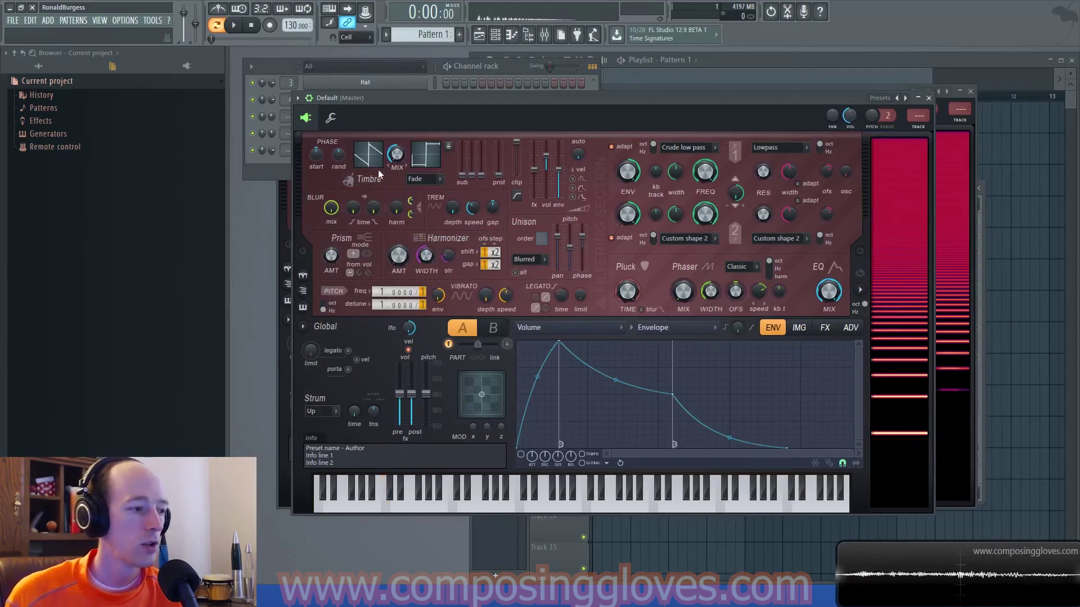
Step: Cut the lowest harmonics with a steep curve in the second synth's Timbre 1 harmonic level envelope
{"action": "left_click", "coordinate": [368, 156]}
{"action": "left_click_drag", "start_coordinate": [519, 395], "coordinate": [518, 480]}
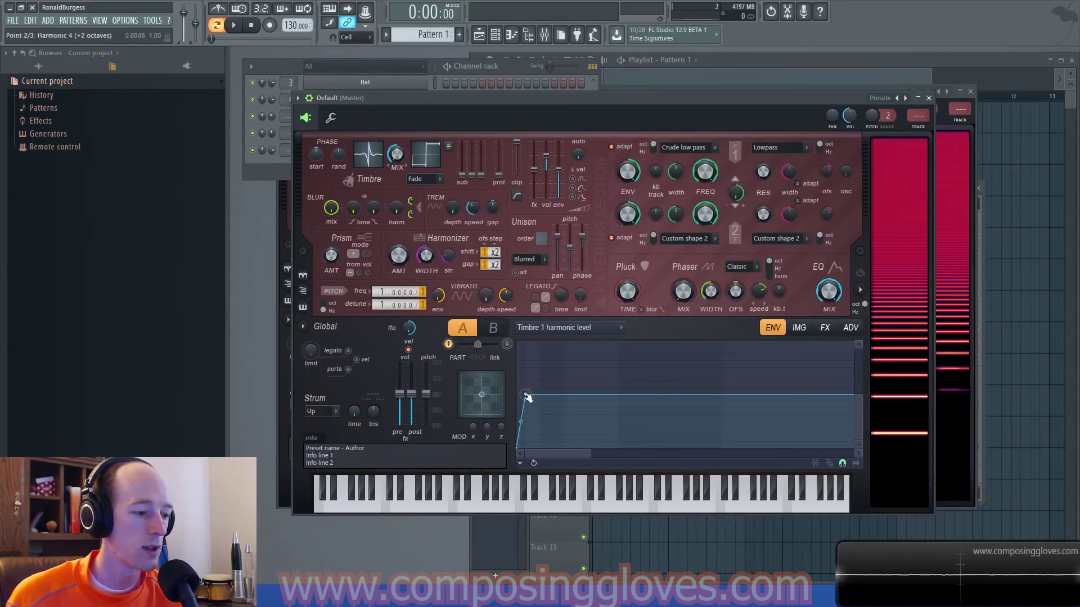
{"action": "left_click_drag", "start_coordinate": [523, 428], "coordinate": [528, 377]}
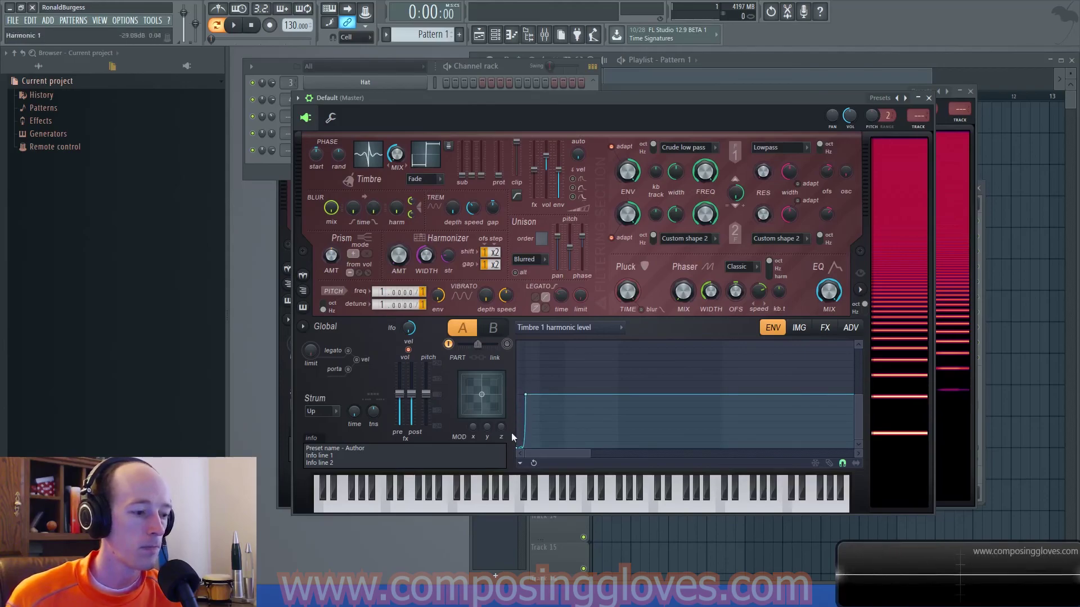
{"action": "left_click_drag", "start_coordinate": [591, 456], "coordinate": [540, 456]}
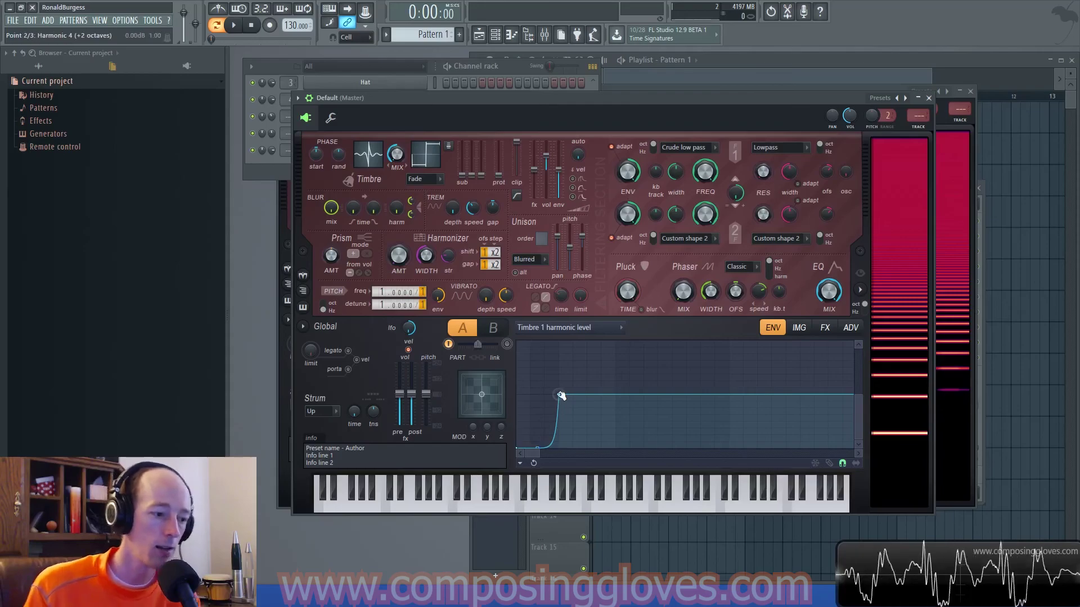
{"action": "scroll", "coordinate": [538, 401], "scroll_direction": "down", "scroll_amount": 1}
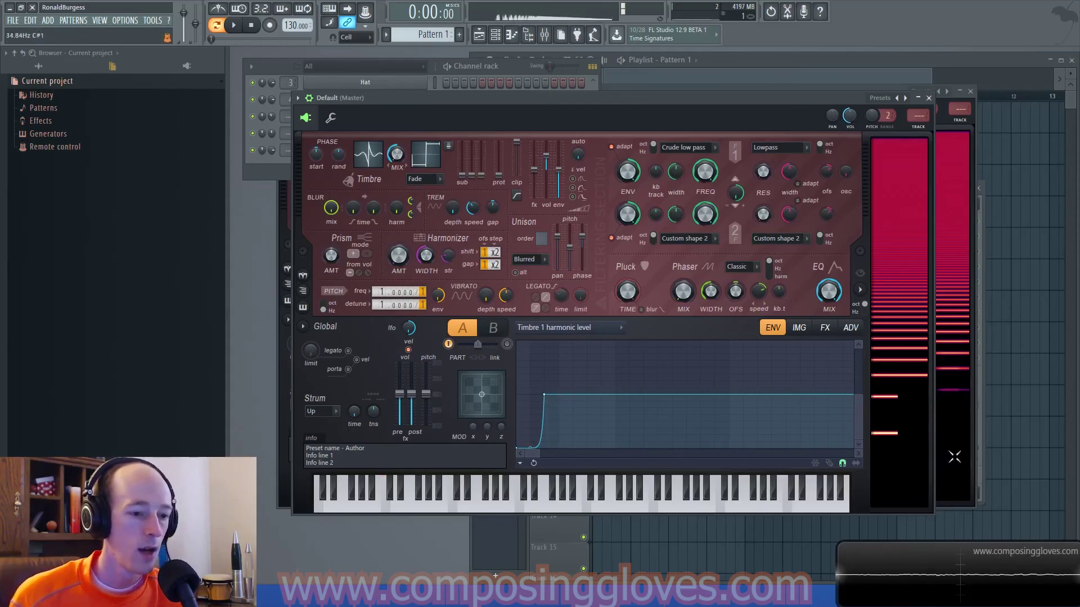
Step: Set the second synth's distortion type to Log and enable legato
{"action": "left_click", "coordinate": [824, 328]}
{"action": "left_click", "coordinate": [594, 362]}
{"action": "left_click", "coordinate": [602, 434]}
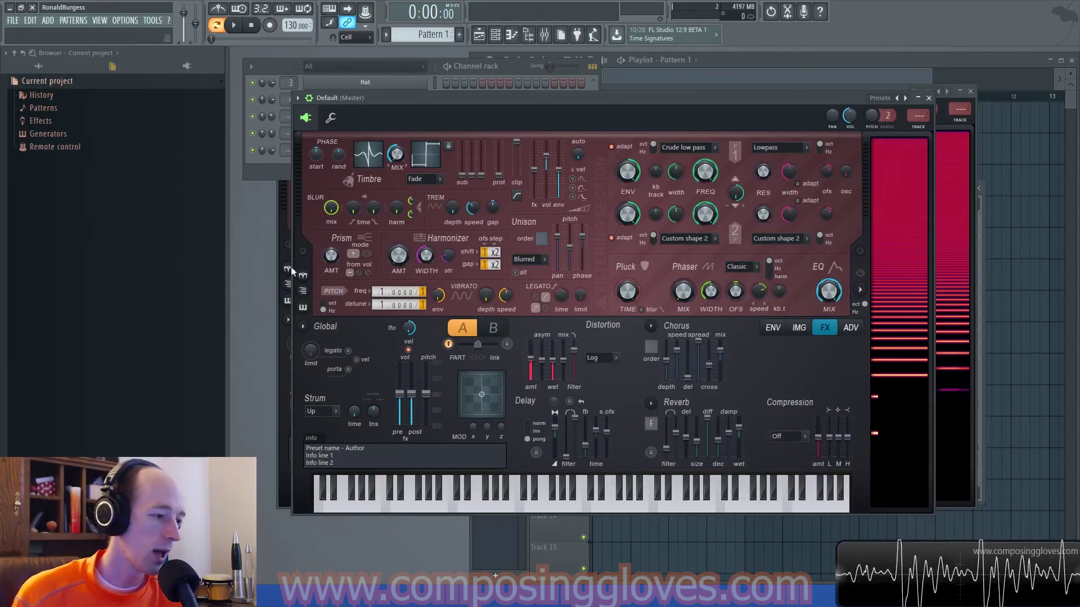
{"action": "left_click", "coordinate": [348, 351]}
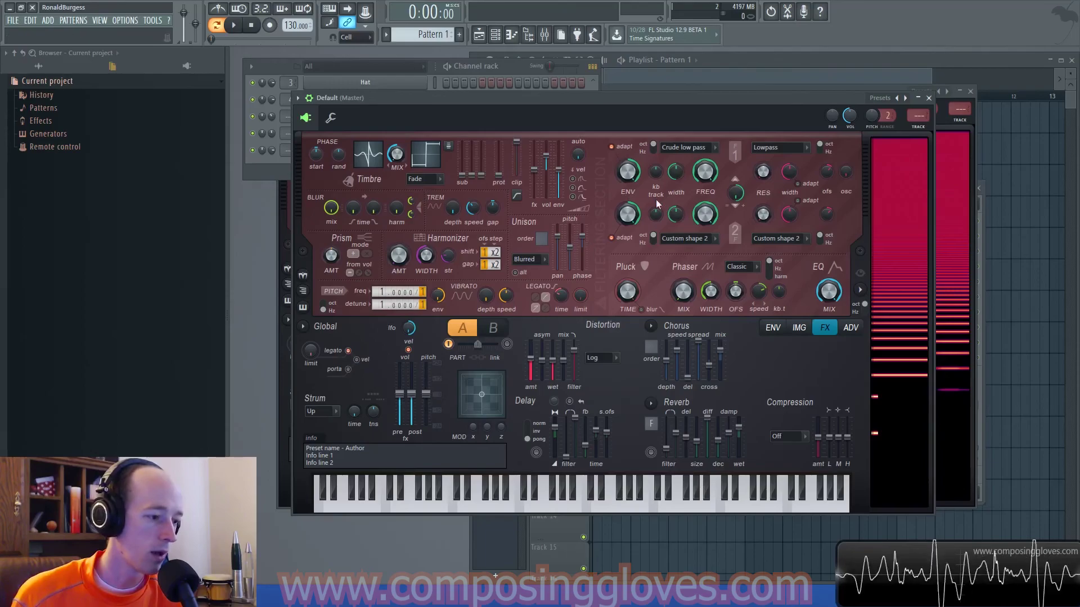
Step: Reload the Default preset and reshape the Timbre 1 harmonic level envelope with harmonic 1 at its minimum
{"action": "left_click", "coordinate": [906, 97]}
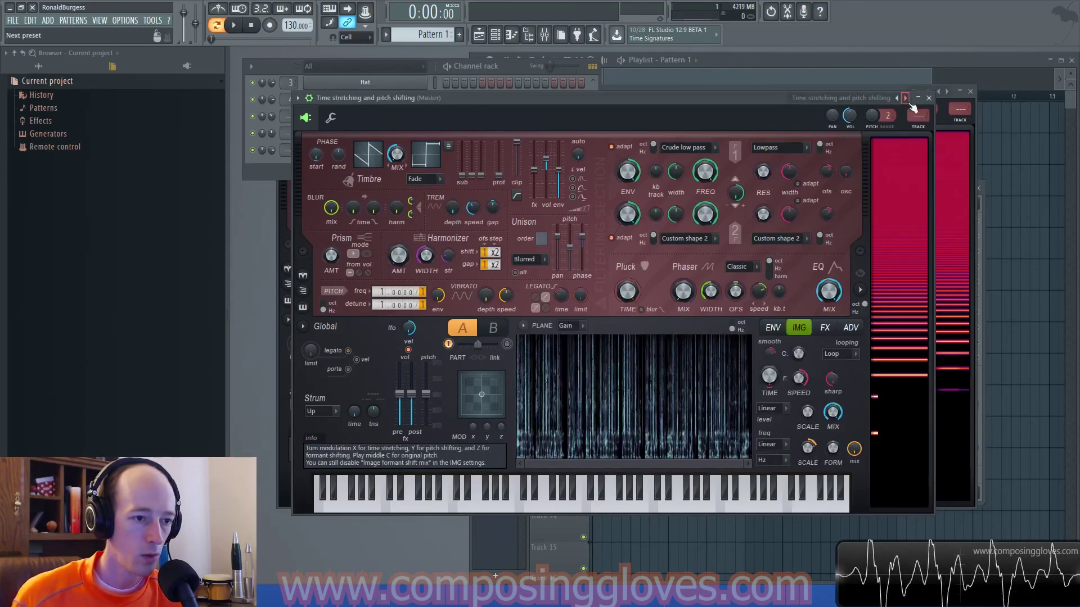
{"action": "left_click", "coordinate": [906, 98]}
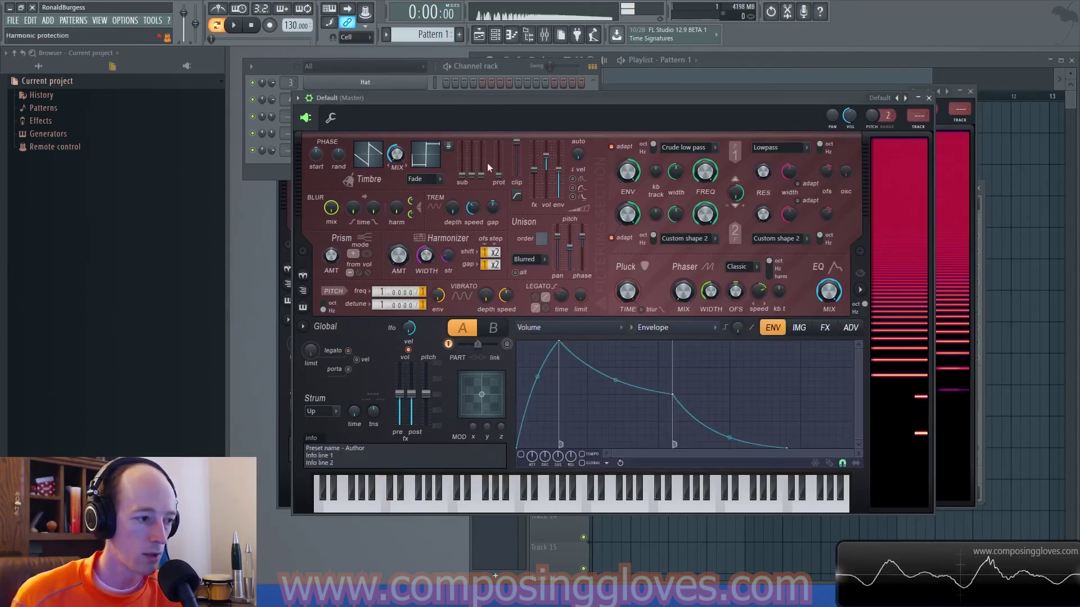
{"action": "left_click", "coordinate": [366, 149]}
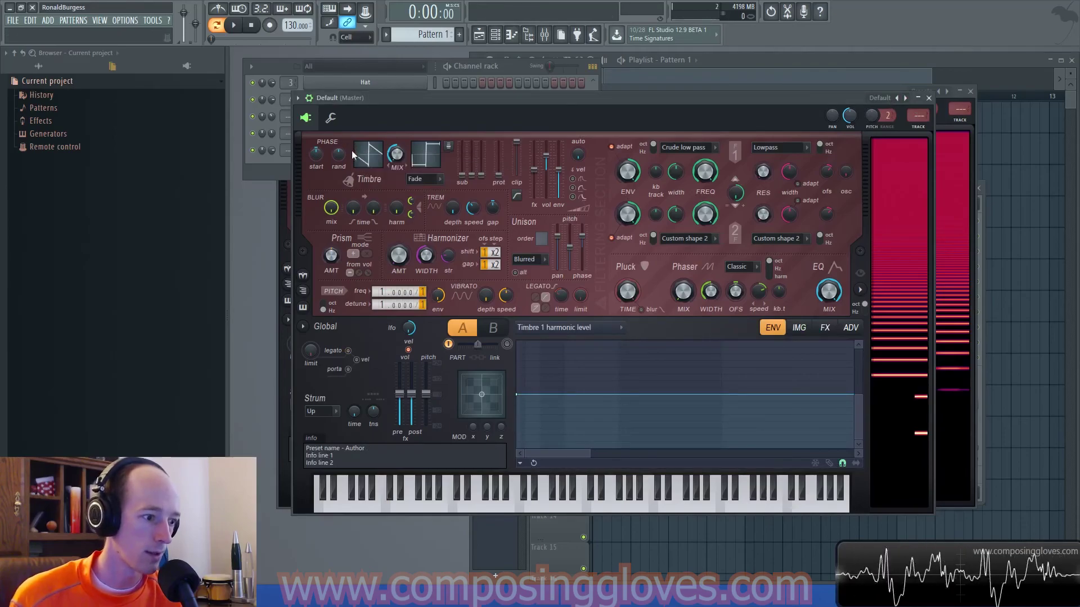
{"action": "right_click", "coordinate": [528, 395]}
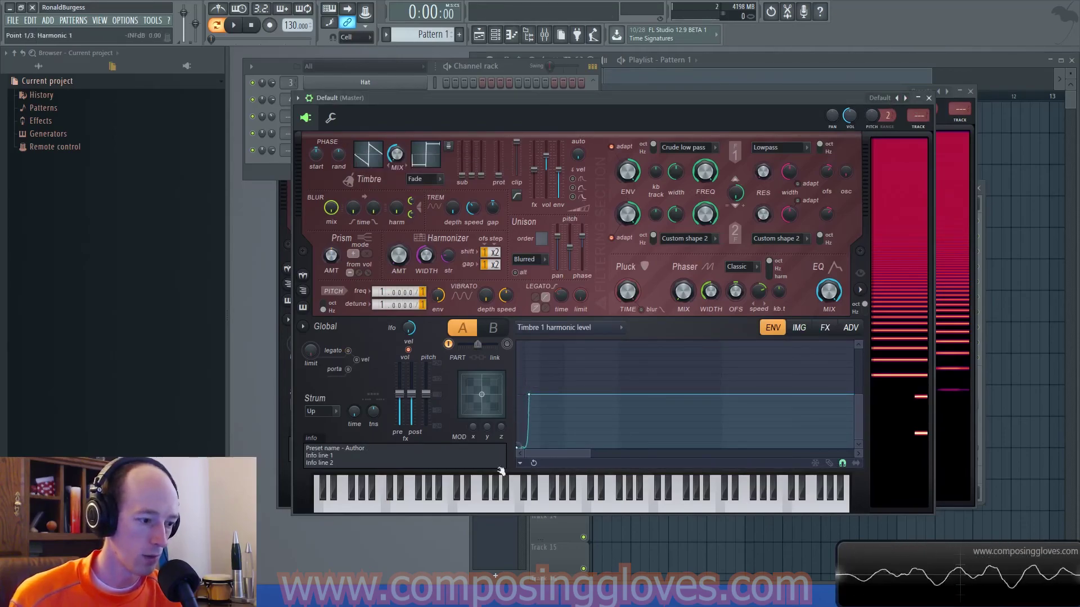
Step: Set the distortion type to Log in the second synth's effects
{"action": "left_click", "coordinate": [825, 328]}
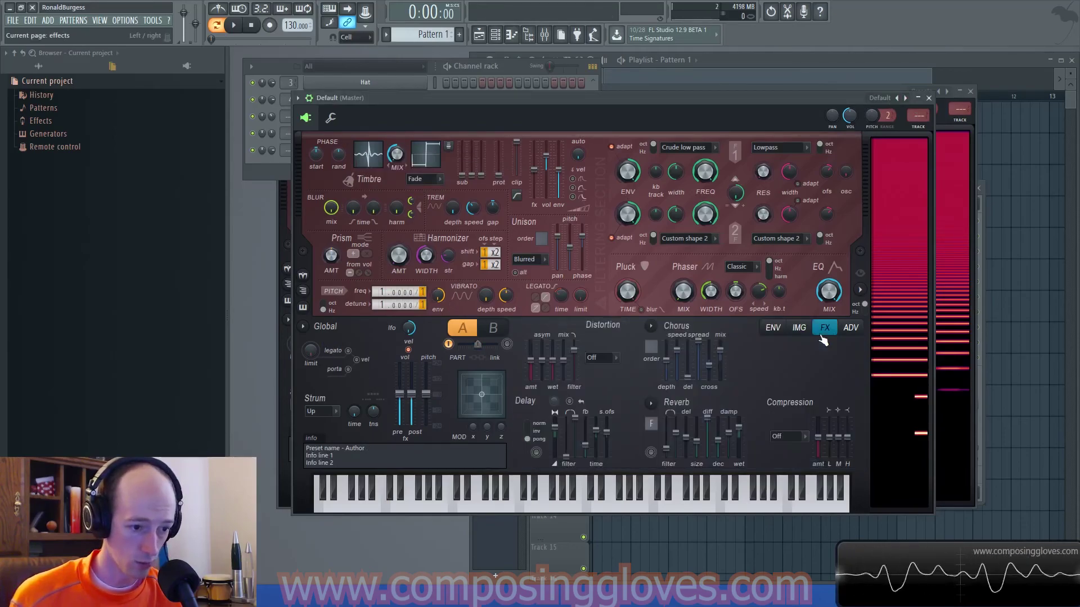
{"action": "left_click", "coordinate": [601, 359]}
{"action": "left_click", "coordinate": [592, 428]}
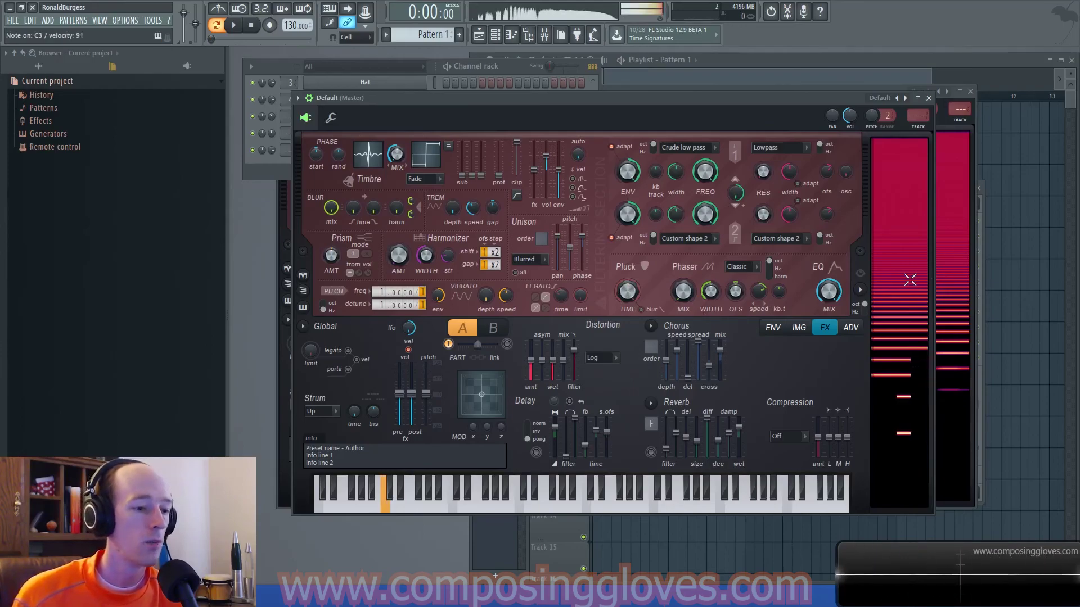
Step: Try different cutoff points in the Timbre 1 harmonic level envelope, including a much higher one, and leave the full-level point at harmonic 3
{"action": "left_click", "coordinate": [798, 328]}
{"action": "left_click", "coordinate": [773, 328]}
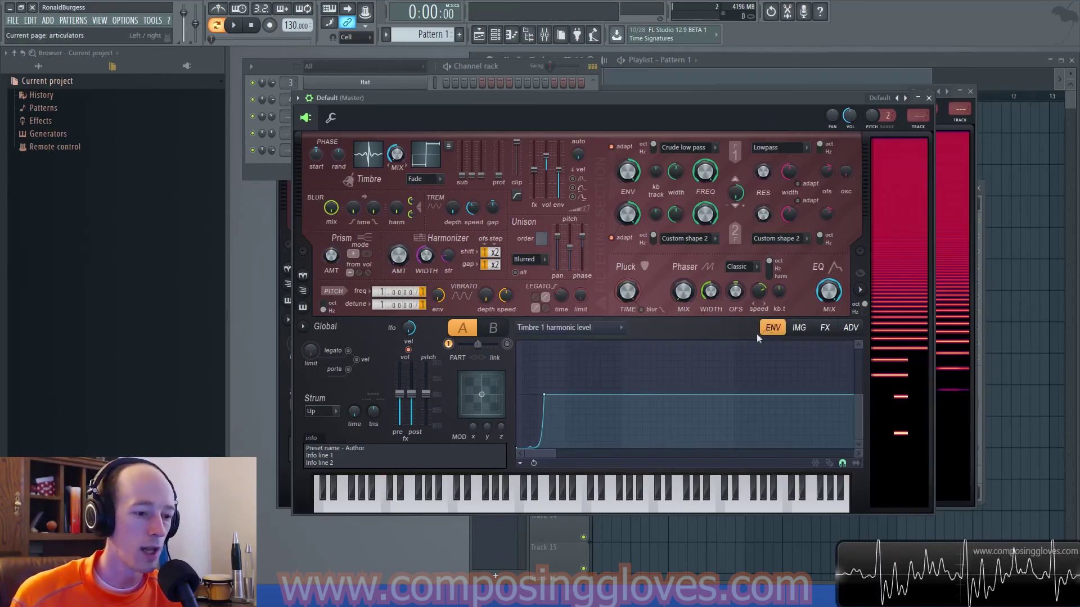
{"action": "left_click_drag", "start_coordinate": [544, 396], "coordinate": [537, 394]}
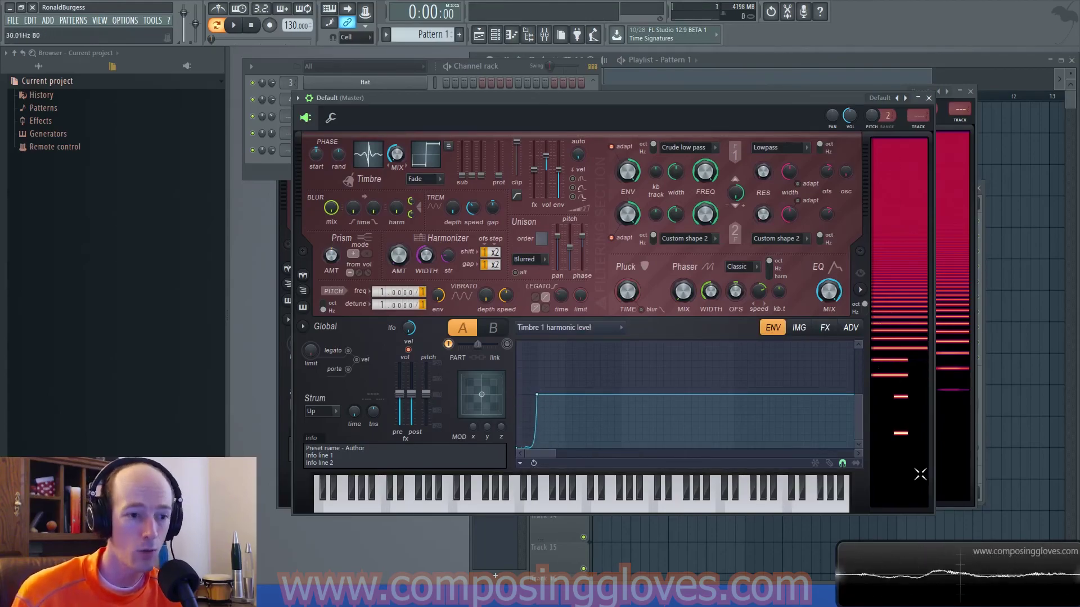
{"action": "left_click", "coordinate": [875, 273]}
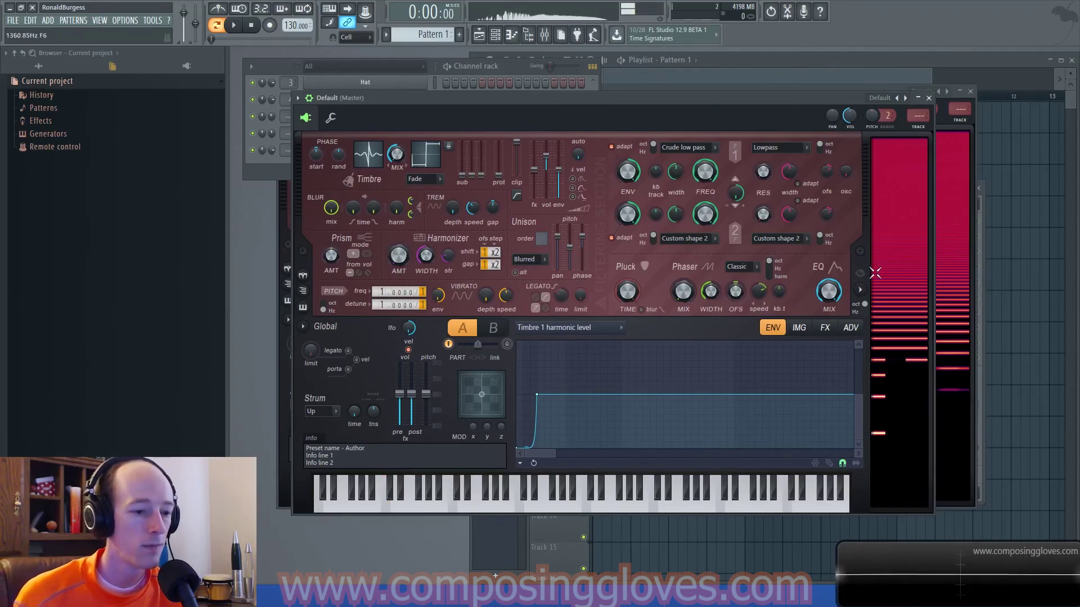
{"action": "left_click_drag", "start_coordinate": [537, 395], "coordinate": [650, 395]}
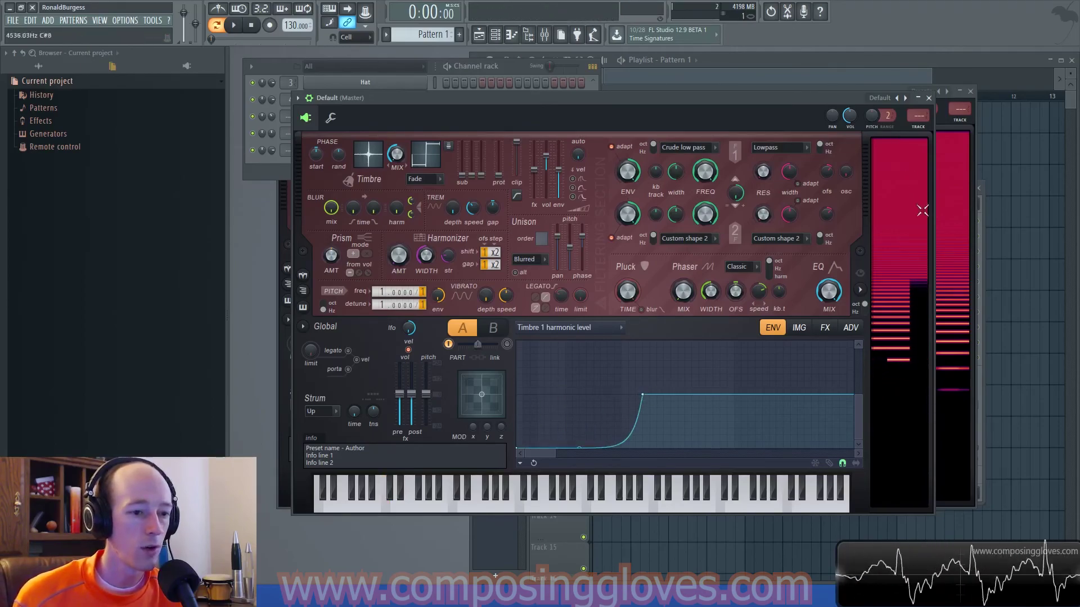
{"action": "left_click_drag", "start_coordinate": [643, 394], "coordinate": [535, 398]}
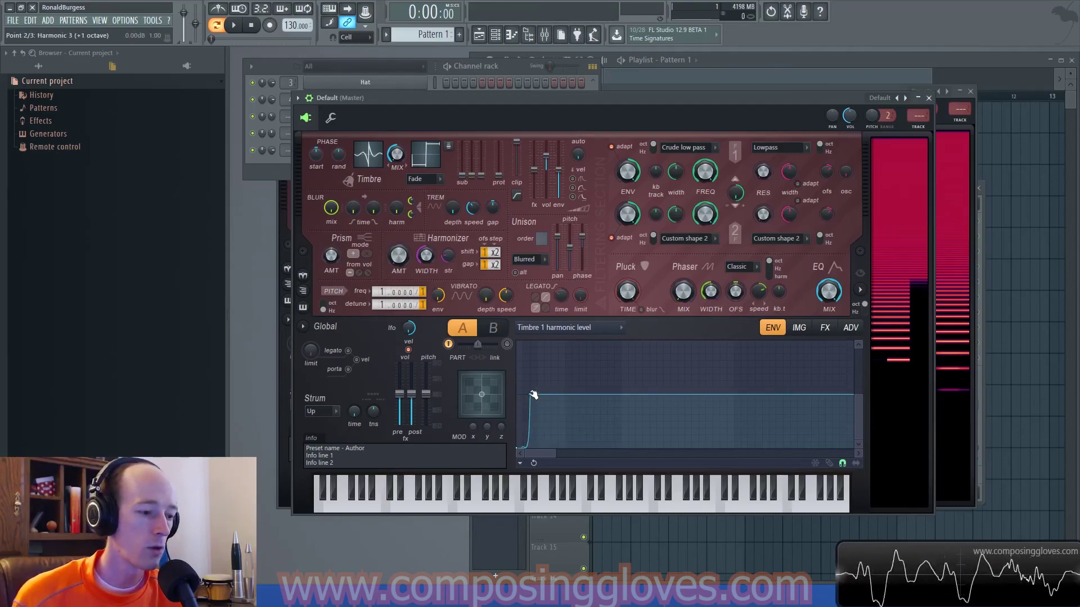
Step: Try portamento on the second synth while playing a few notes
{"action": "left_click", "coordinate": [348, 369]}
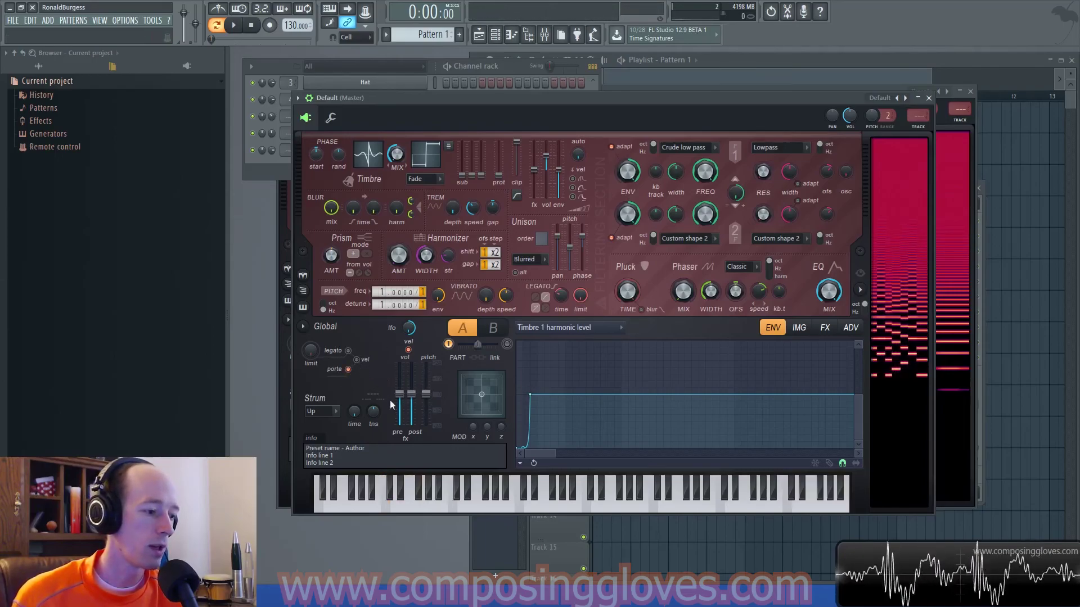
{"action": "key", "text": "b"}
{"action": "key", "text": "z"}
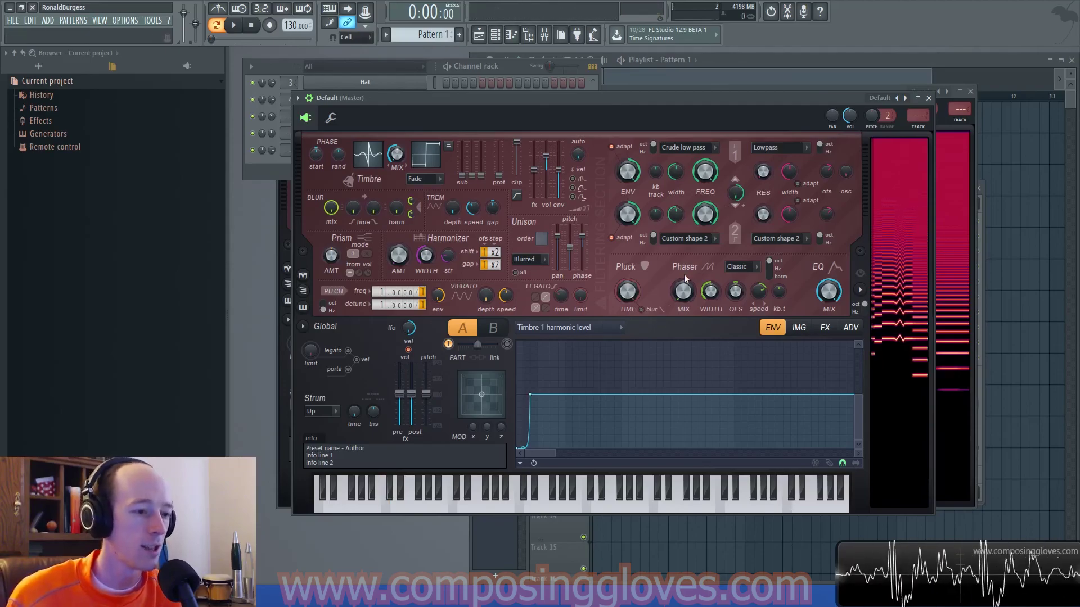
{"action": "left_click", "coordinate": [810, 331]}
{"action": "left_click", "coordinate": [851, 328]}
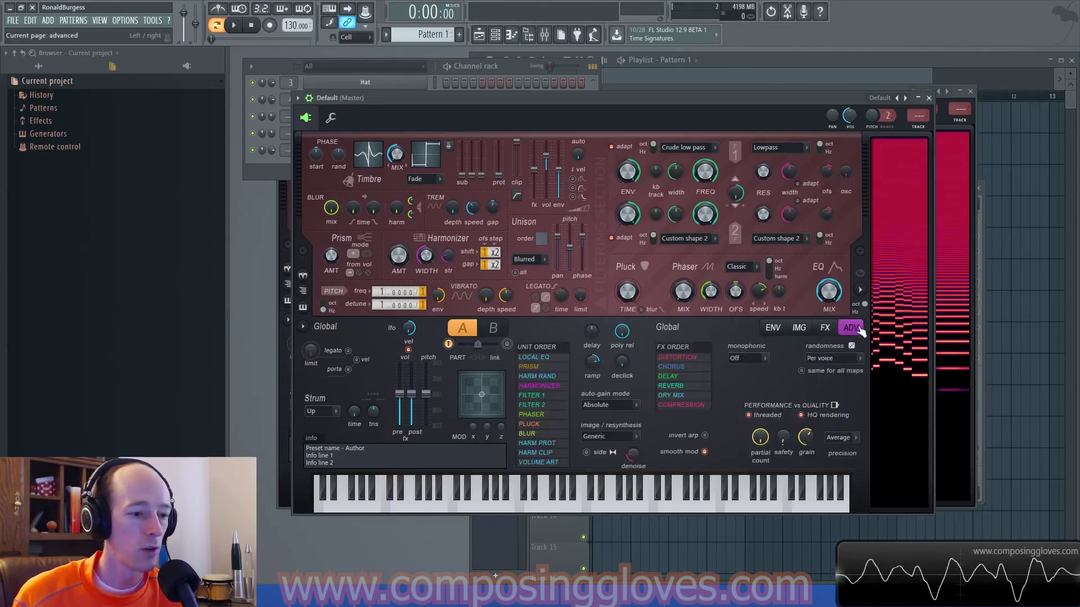
{"action": "left_click", "coordinate": [772, 327]}
{"action": "left_click", "coordinate": [824, 327]}
{"action": "left_click", "coordinate": [798, 327]}
{"action": "left_click", "coordinate": [773, 327]}
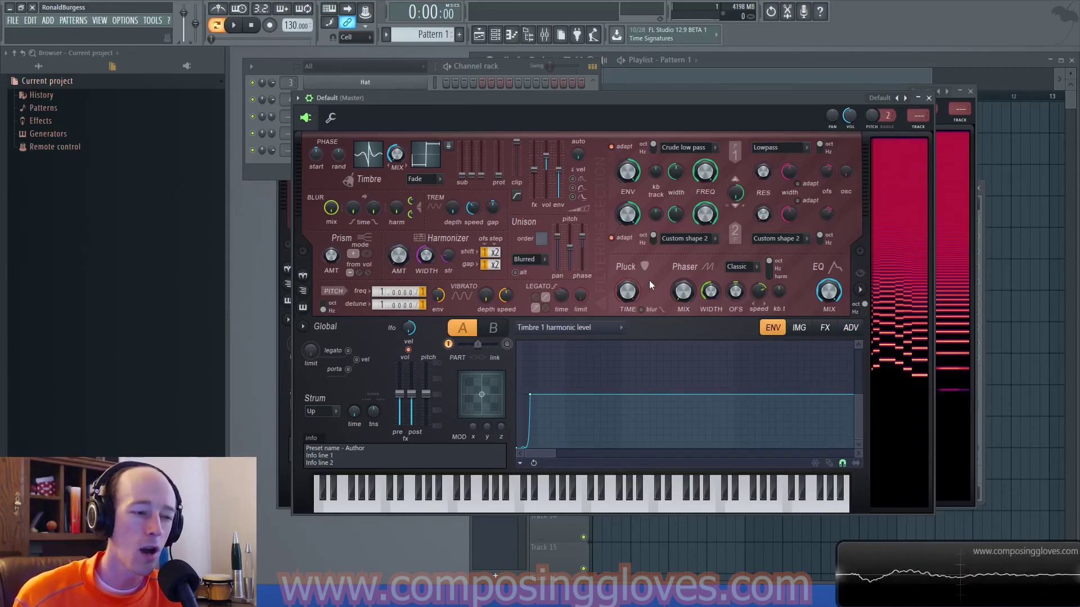
Step: Close the second Default synth, add a Synth1 VSTi channel and set its filter keyboard tracking to 59
{"action": "left_click", "coordinate": [928, 98]}
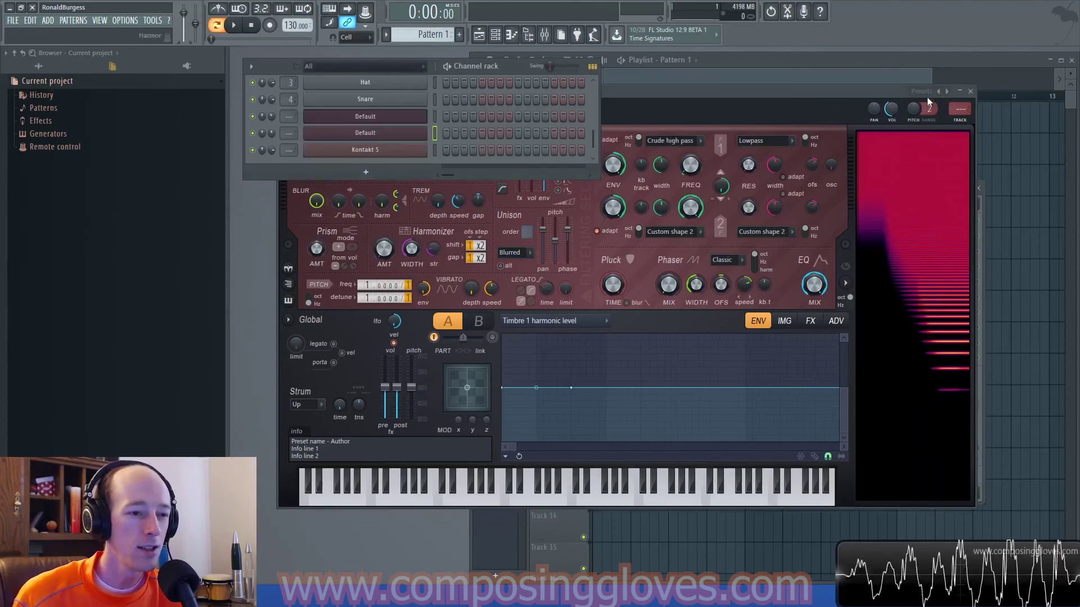
{"action": "left_click", "coordinate": [335, 174]}
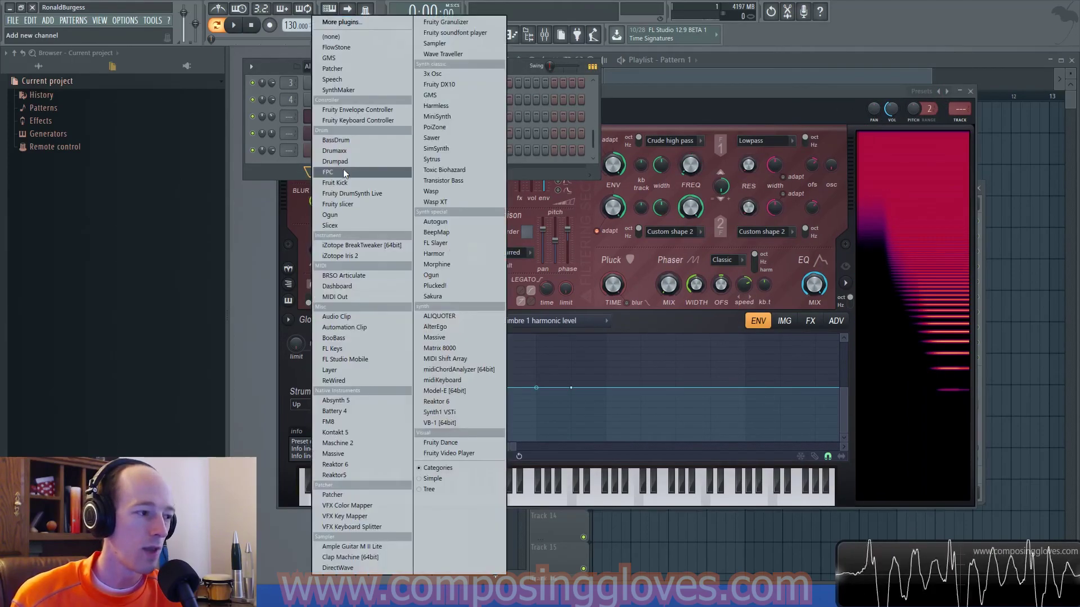
{"action": "left_click", "coordinate": [495, 411]}
{"action": "left_click_drag", "start_coordinate": [515, 187], "coordinate": [536, 128]}
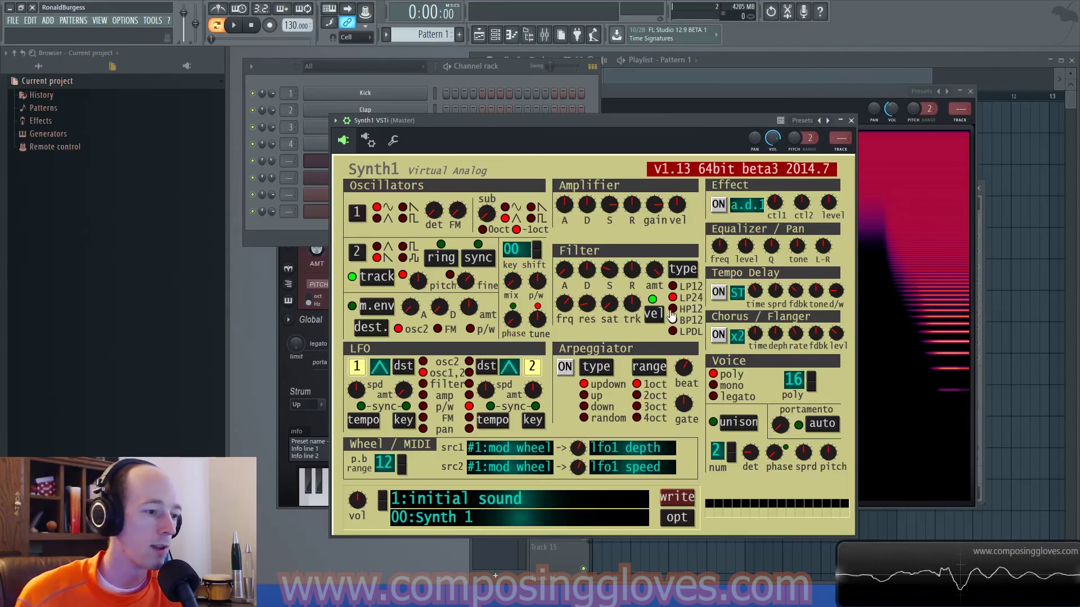
{"action": "left_click_drag", "start_coordinate": [631, 306], "coordinate": [653, 303]}
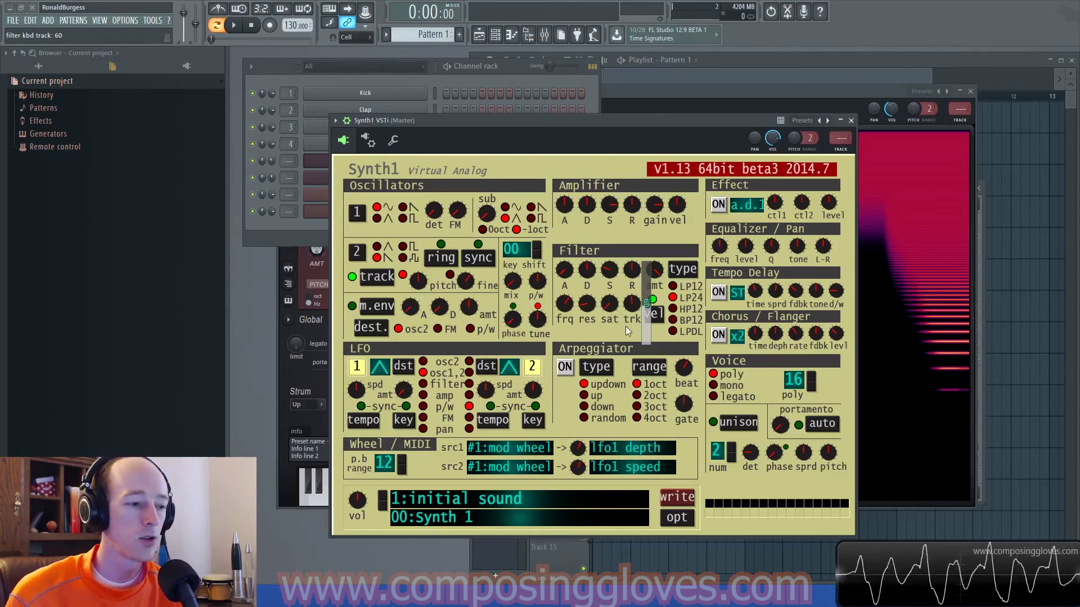
{"action": "scroll", "coordinate": [652, 311], "scroll_direction": "down", "scroll_amount": 2}
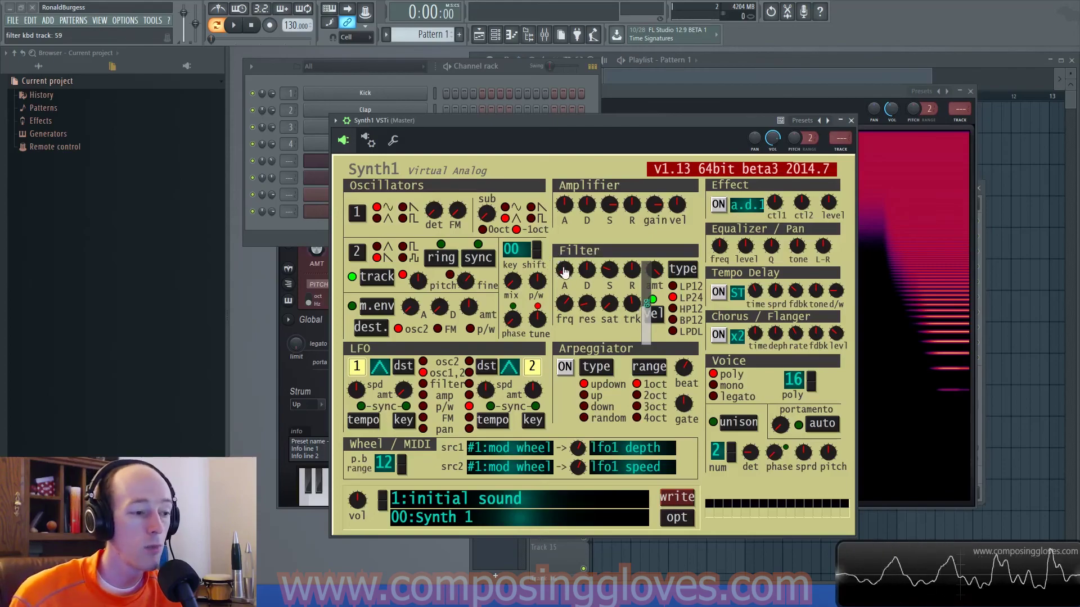
Step: Move the Synth1 window out of the way, bring the first Default synth forward and open the mixer
{"action": "left_click_drag", "start_coordinate": [644, 123], "coordinate": [637, 201]}
{"action": "left_click", "coordinate": [653, 148]}
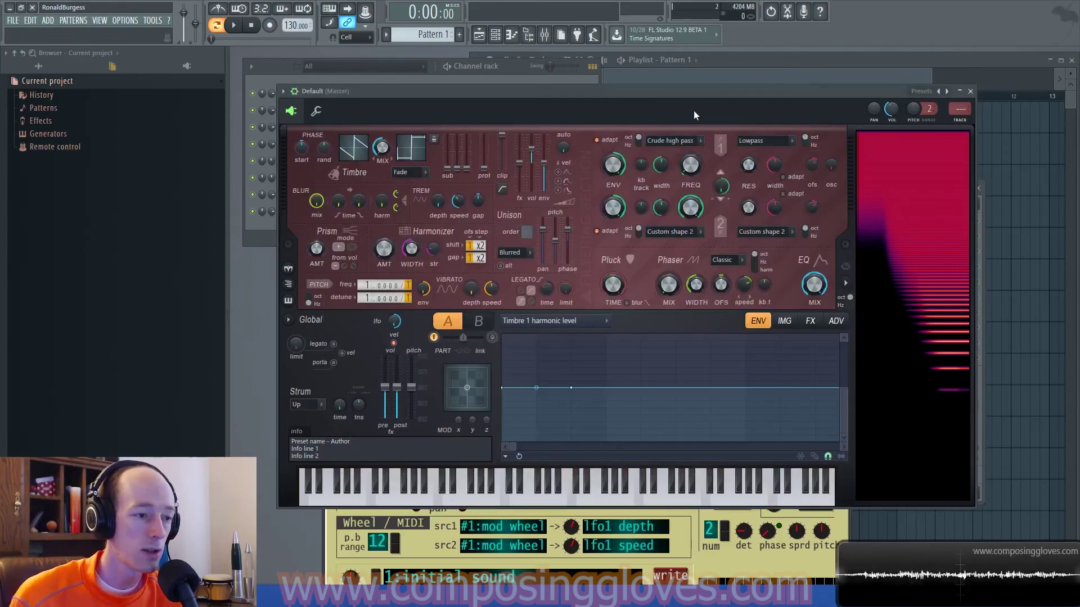
{"action": "left_click", "coordinate": [544, 34]}
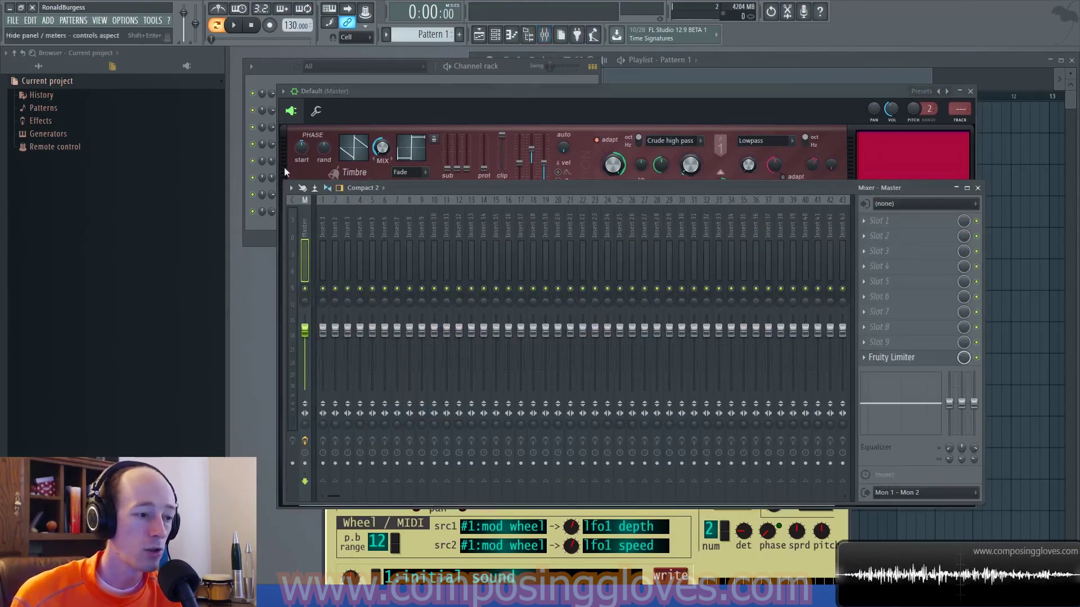
Step: Bring the Default Harmor window forward and vary its filter 1 frequency to compare removing different low harmonics
{"action": "left_click", "coordinate": [896, 235]}
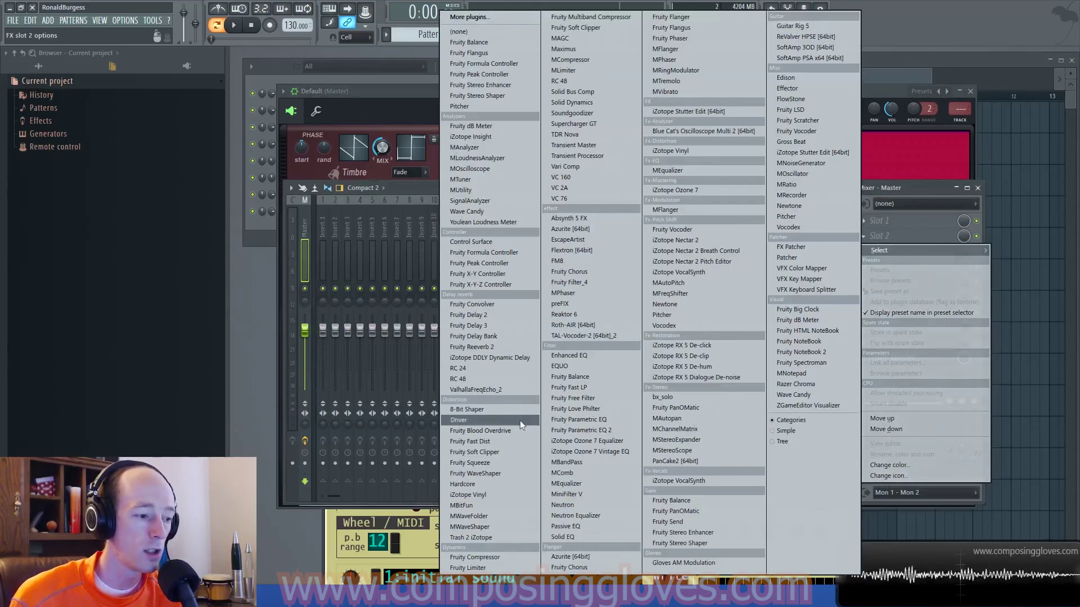
{"action": "left_click", "coordinate": [423, 188]}
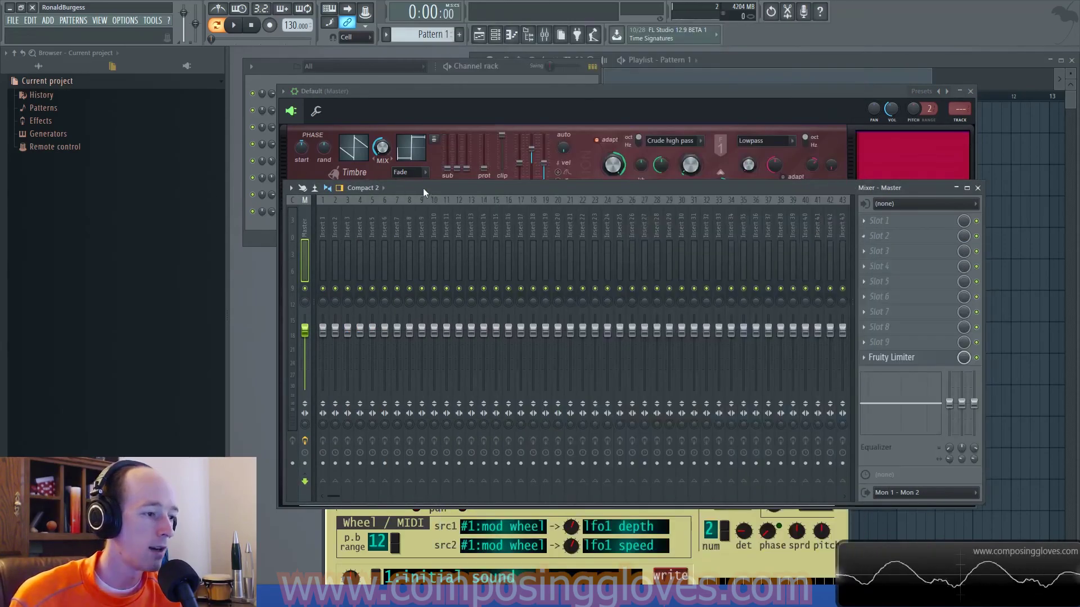
{"action": "left_click_drag", "start_coordinate": [622, 114], "coordinate": [618, 92]}
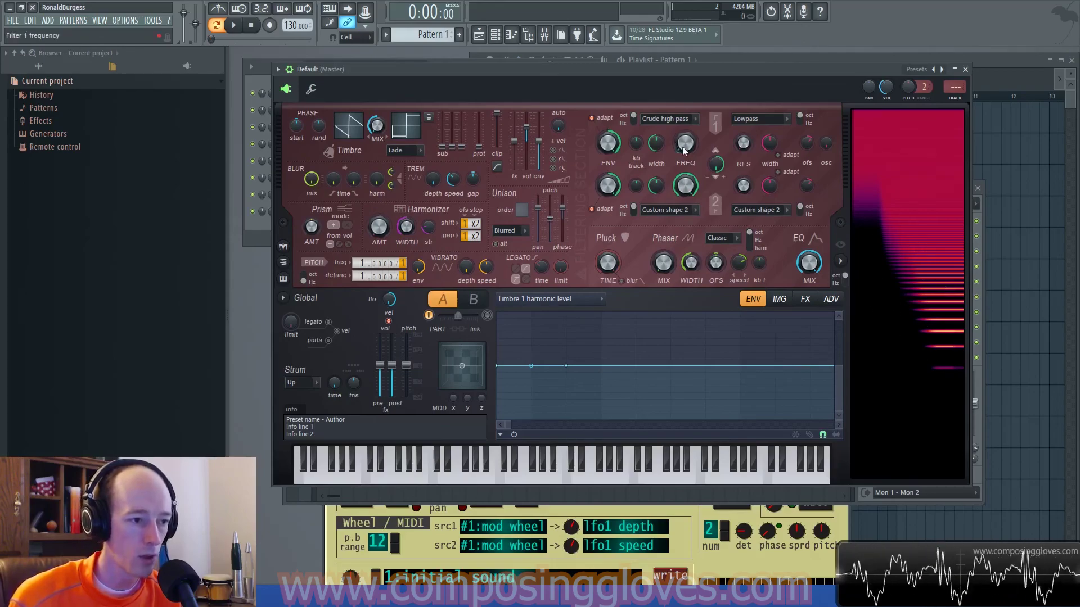
{"action": "left_click_drag", "start_coordinate": [684, 150], "coordinate": [682, 147]}
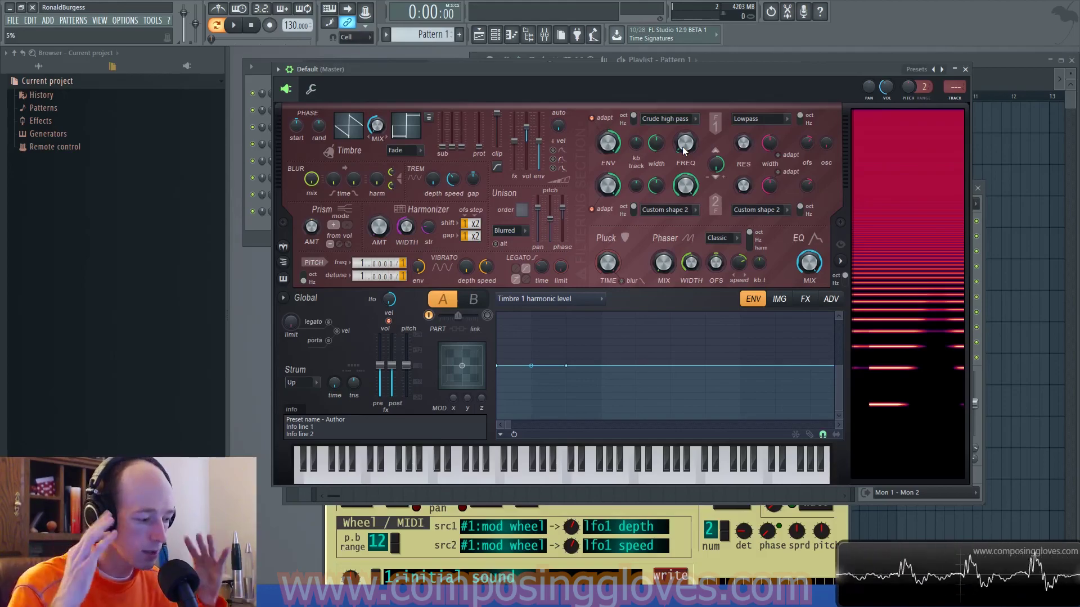
{"action": "mouse_move", "coordinate": [682, 146]}
{"action": "left_mouse_down"}
{"action": "mouse_move", "coordinate": [683, 121]}
{"action": "mouse_move", "coordinate": [683, 150]}
{"action": "left_mouse_up"}
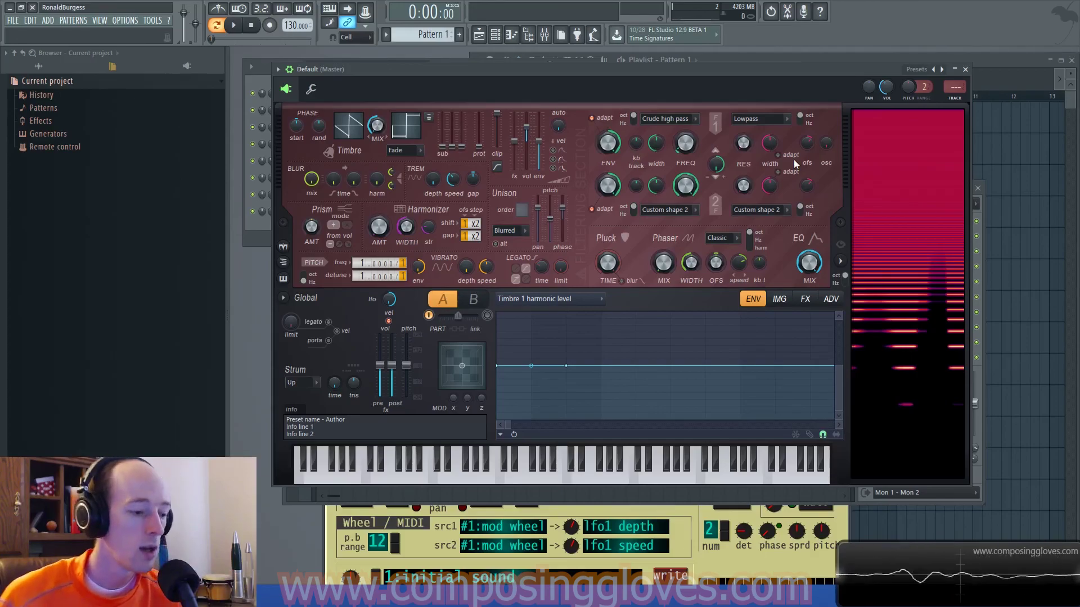
Step: Bring Synth1 forward, switch its filter type to HP12, and adjust the filter cutoff frequency and envelope amount
{"action": "left_click", "coordinate": [739, 565]}
{"action": "left_click_drag", "start_coordinate": [605, 207], "coordinate": [630, 53]}
{"action": "left_click_drag", "start_coordinate": [584, 233], "coordinate": [599, 233]}
{"action": "left_click", "coordinate": [423, 132]}
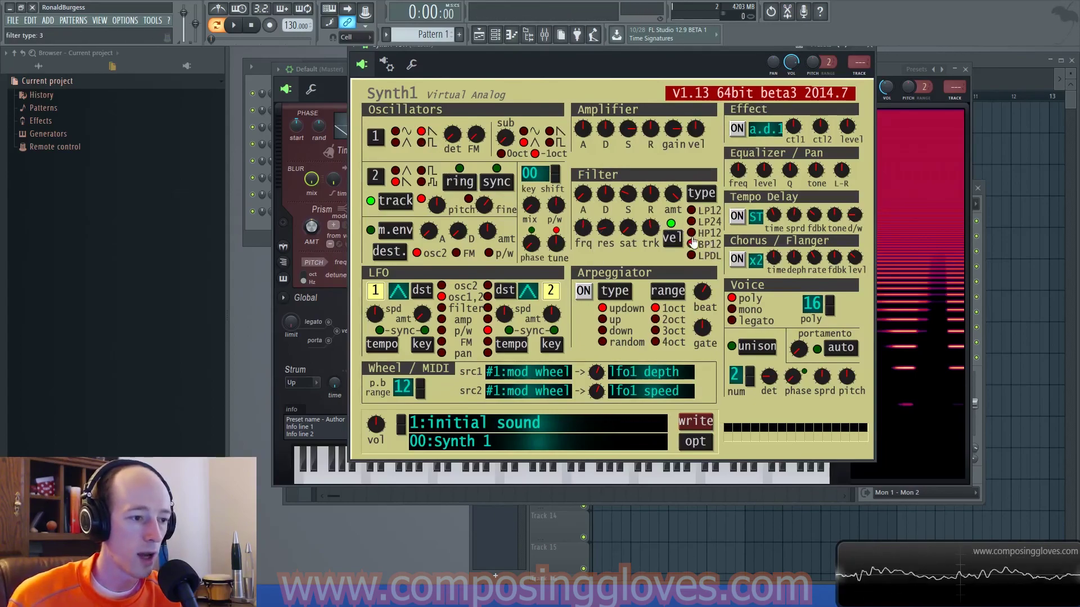
{"action": "left_click", "coordinate": [692, 234]}
{"action": "left_click_drag", "start_coordinate": [581, 231], "coordinate": [647, 250]}
{"action": "left_click_drag", "start_coordinate": [651, 194], "coordinate": [670, 198]}
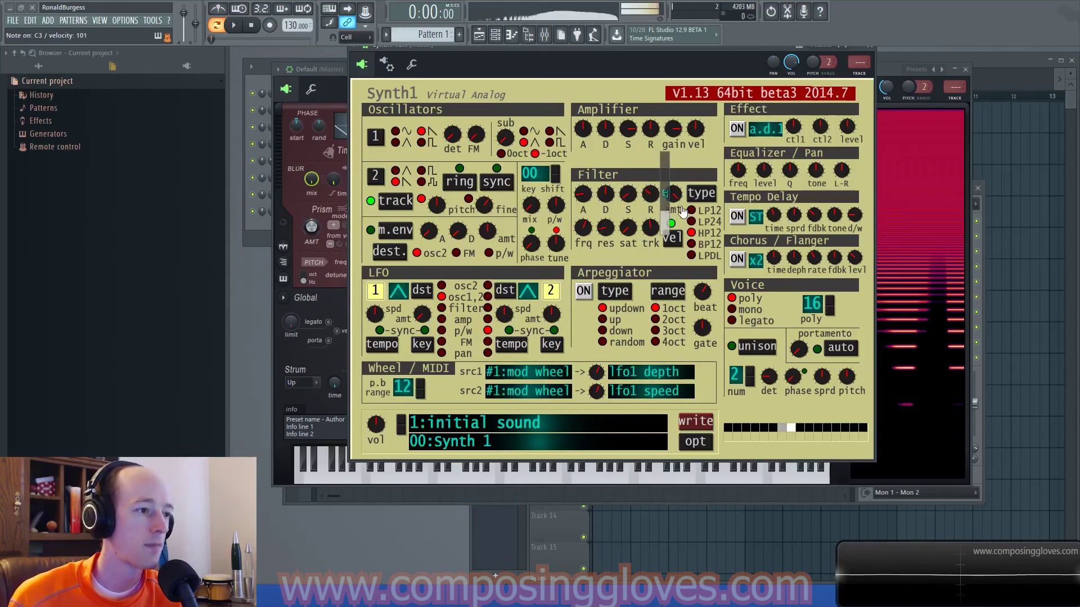
Step: Close the Synth1 window and open the piano roll for the Kontakt 5 channel
{"action": "left_click_drag", "start_coordinate": [542, 59], "coordinate": [545, 98]}
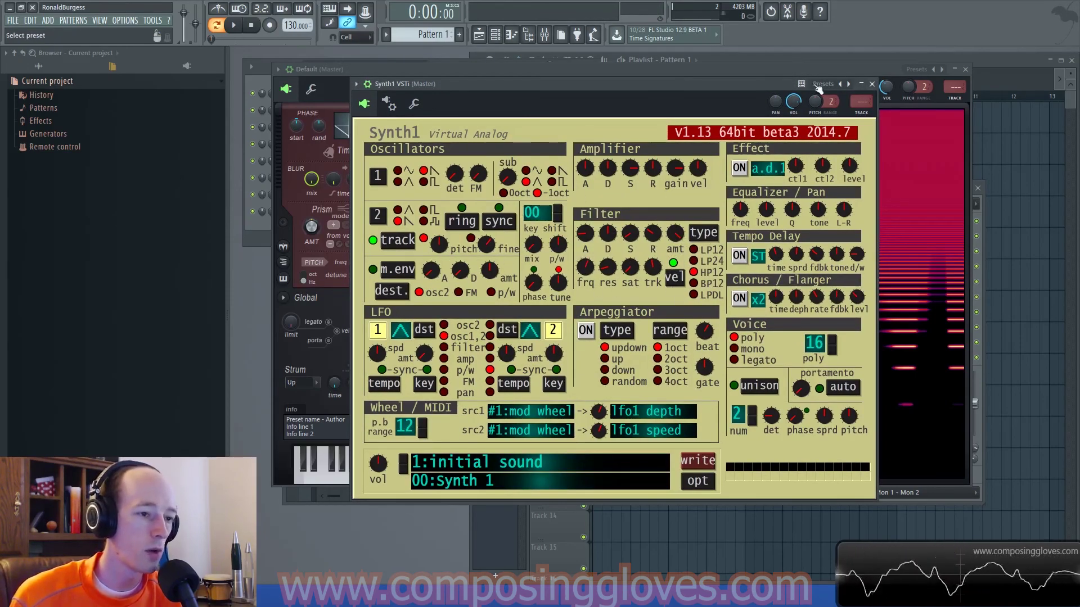
{"action": "left_click", "coordinate": [872, 84]}
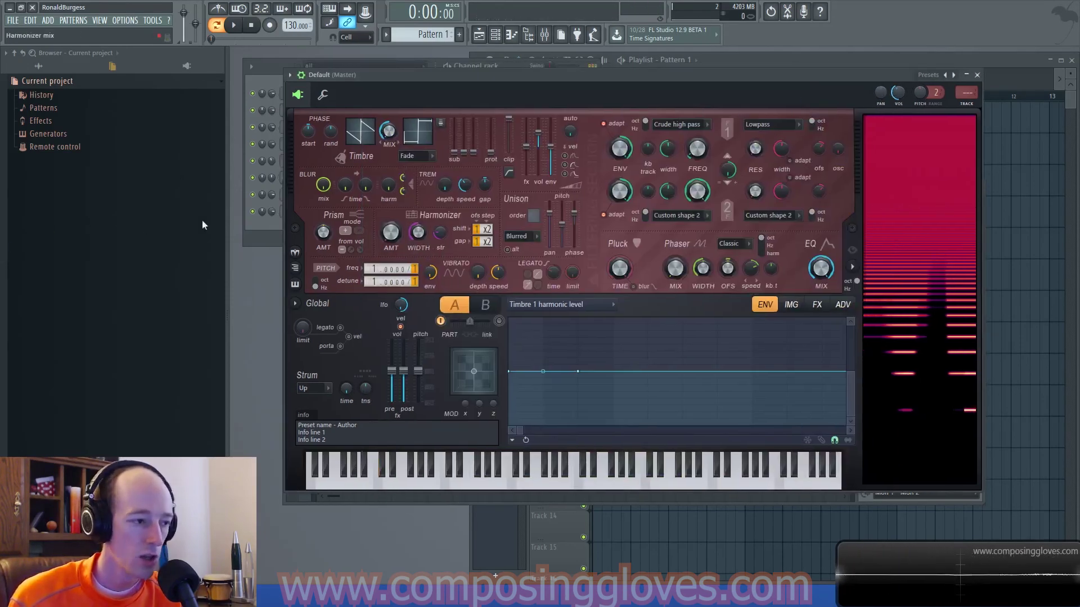
{"action": "left_click", "coordinate": [249, 236]}
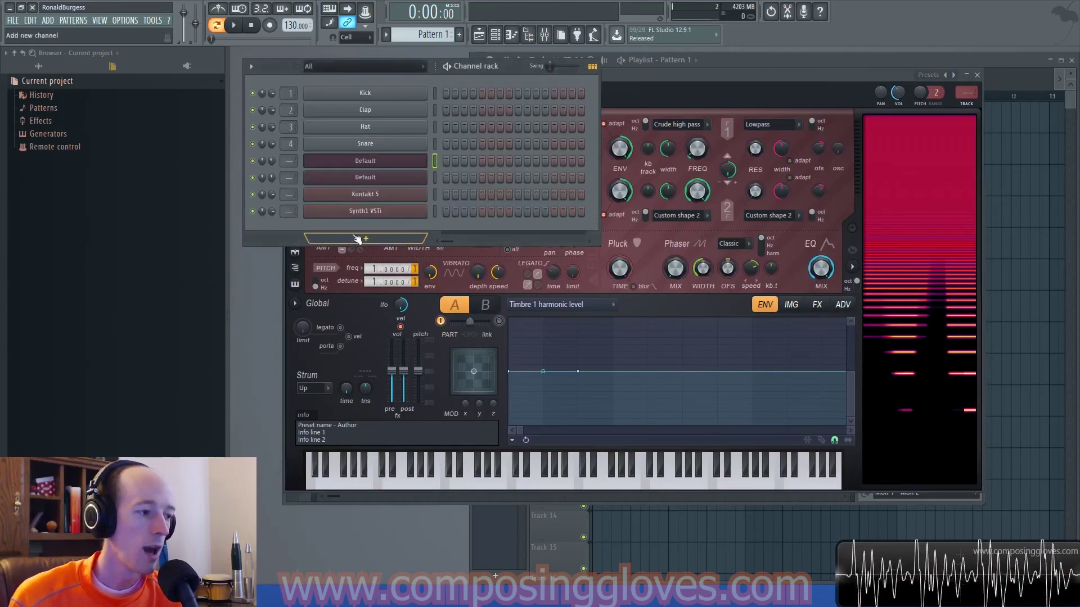
{"action": "right_click", "coordinate": [392, 194]}
{"action": "left_click", "coordinate": [444, 195]}
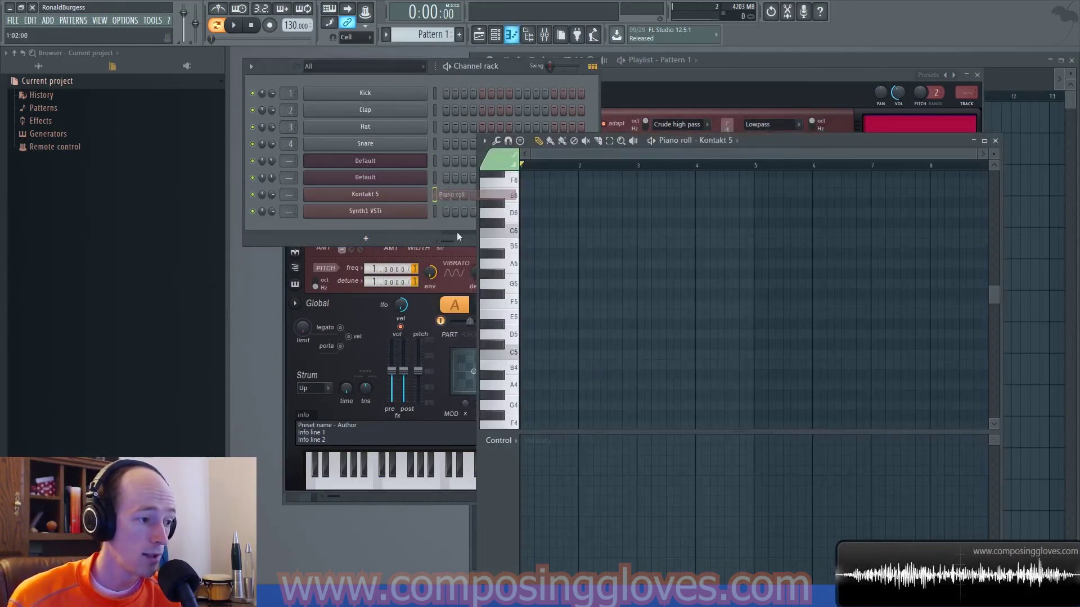
Step: Draw a C5 note about four bars long from the pattern's start and play it back briefly
{"action": "left_click", "coordinate": [551, 353]}
{"action": "left_click_drag", "start_coordinate": [578, 354], "coordinate": [752, 368]}
{"action": "key", "text": "space"}
{"action": "key", "text": "space"}
Step: Delete the stray A4 note, transpose the long note down one octave to C4 and play it
{"action": "left_click", "coordinate": [618, 386]}
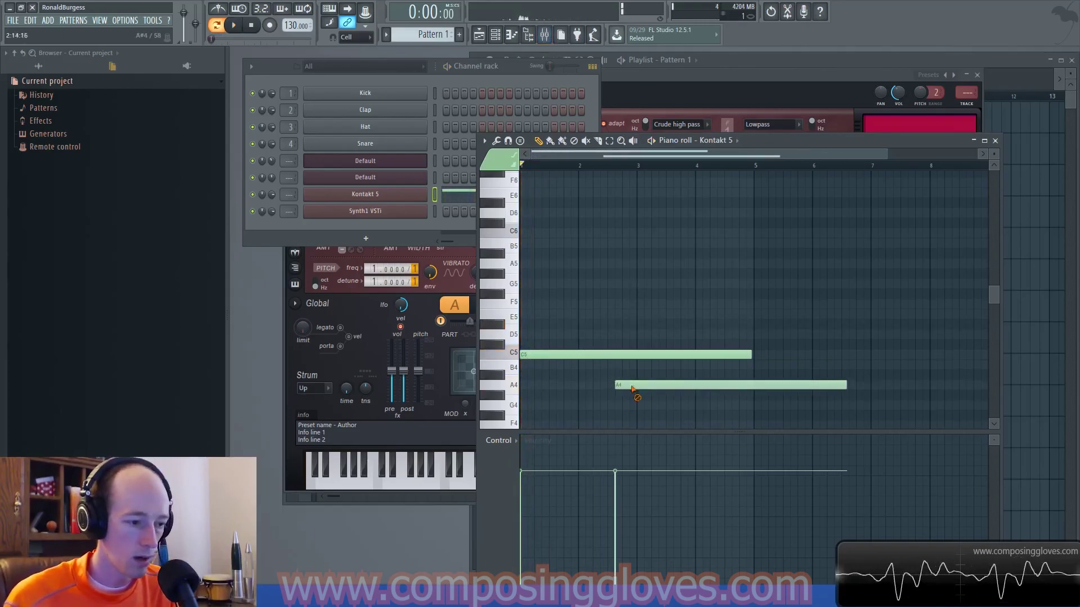
{"action": "right_click", "coordinate": [630, 384]}
{"action": "key", "text": "ctrl+a"}
{"action": "key", "text": "ctrl+Down"}
{"action": "key", "text": "space"}
{"action": "scroll", "coordinate": [608, 296], "scroll_direction": "down", "scroll_amount": 3}
{"action": "key", "text": "space"}
Step: Add Fruity parametric EQ 2 to slot 1 of the Master mixer track and move its window aside
{"action": "key", "text": "F9"}
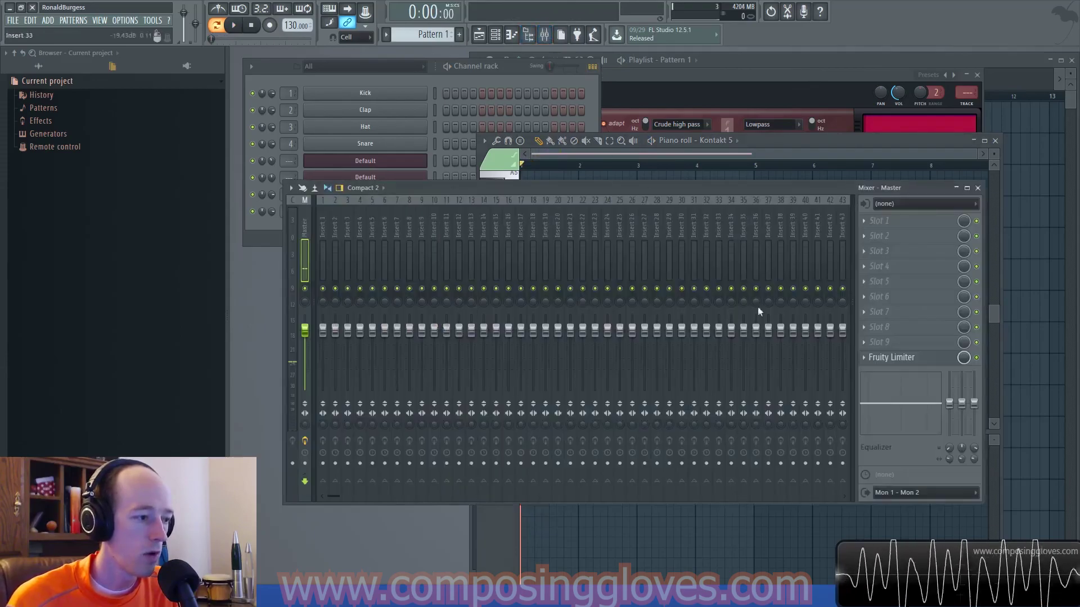
{"action": "left_click", "coordinate": [885, 221]}
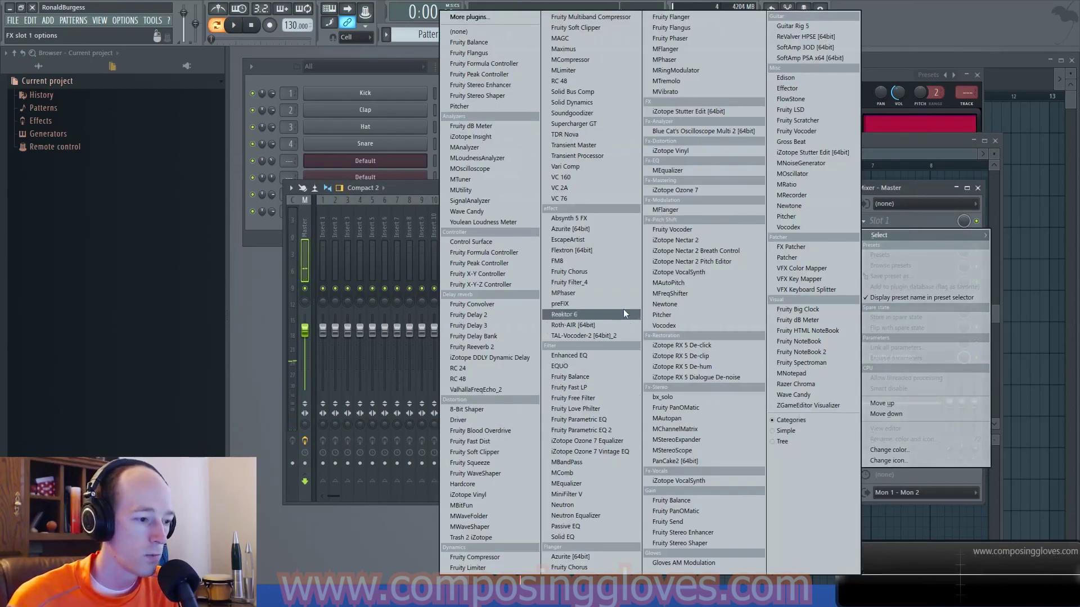
{"action": "left_click", "coordinate": [622, 427]}
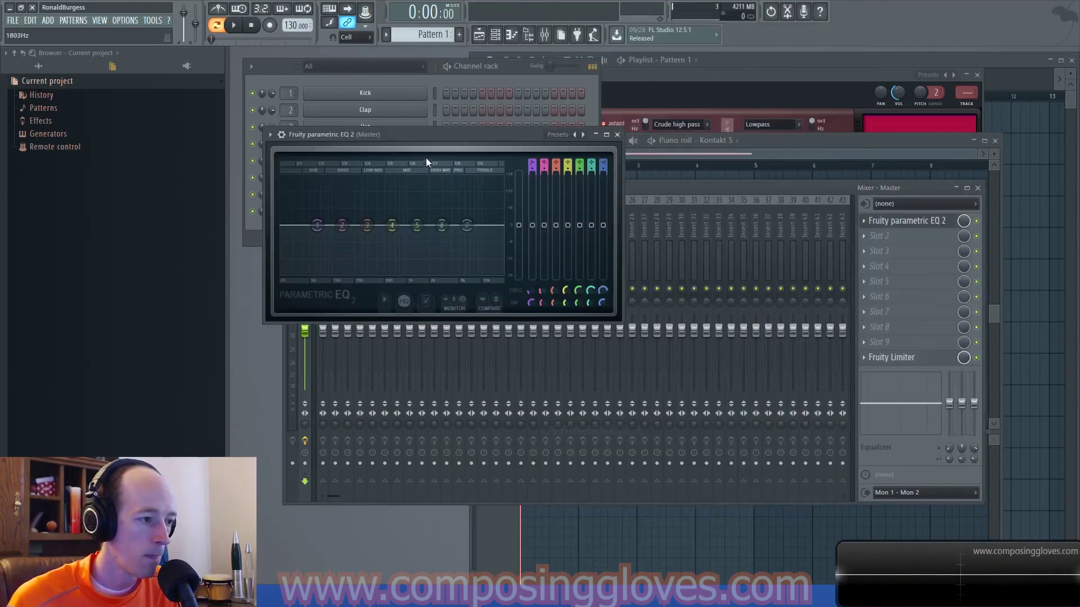
{"action": "left_click_drag", "start_coordinate": [432, 136], "coordinate": [679, 167]}
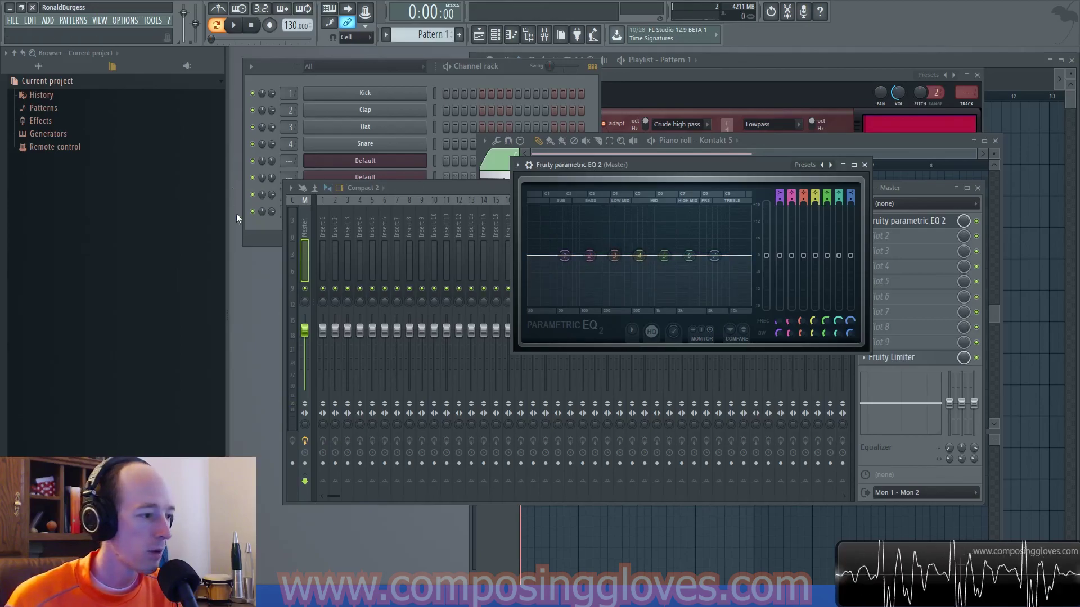
Step: Open Kontakt 5 and replace the Bassoon Solo instrument with Alicias Keys from the Pianos quick-load folder
{"action": "left_click", "coordinate": [255, 244]}
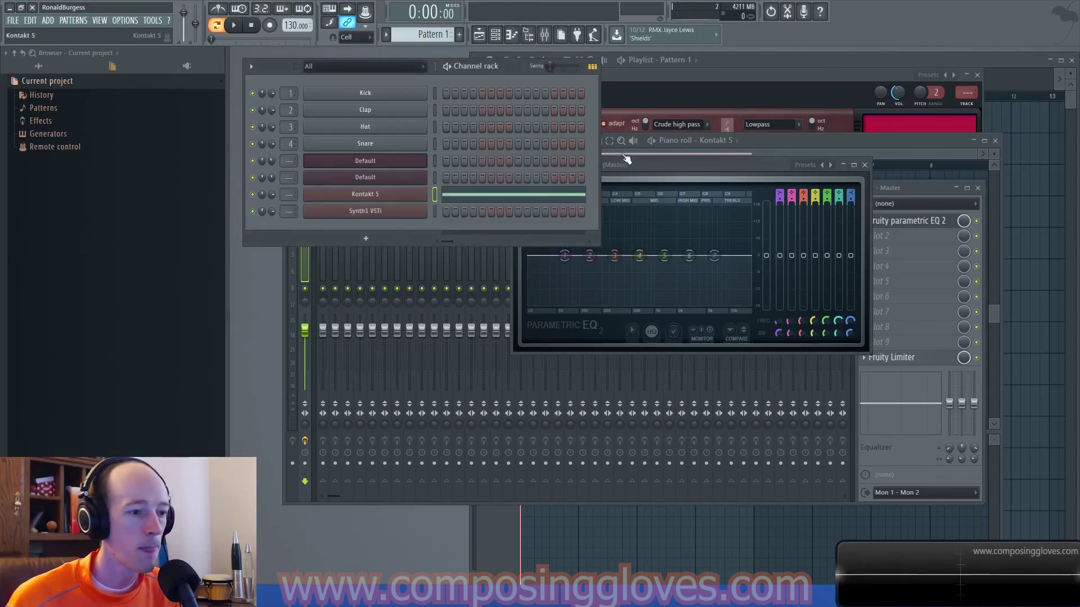
{"action": "left_click", "coordinate": [365, 194]}
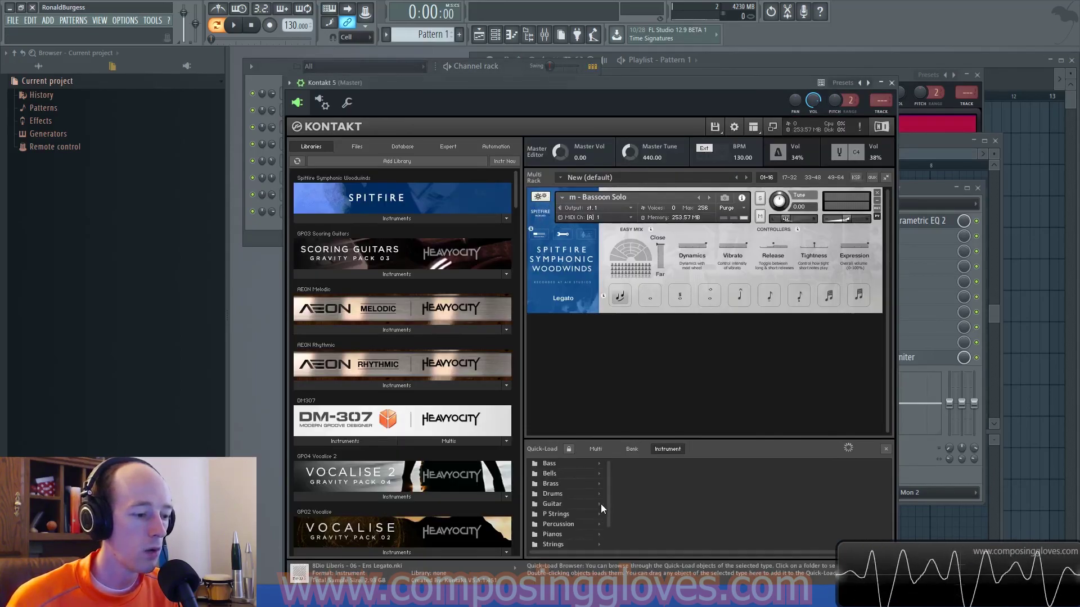
{"action": "scroll", "coordinate": [612, 512], "scroll_direction": "down", "scroll_amount": 2}
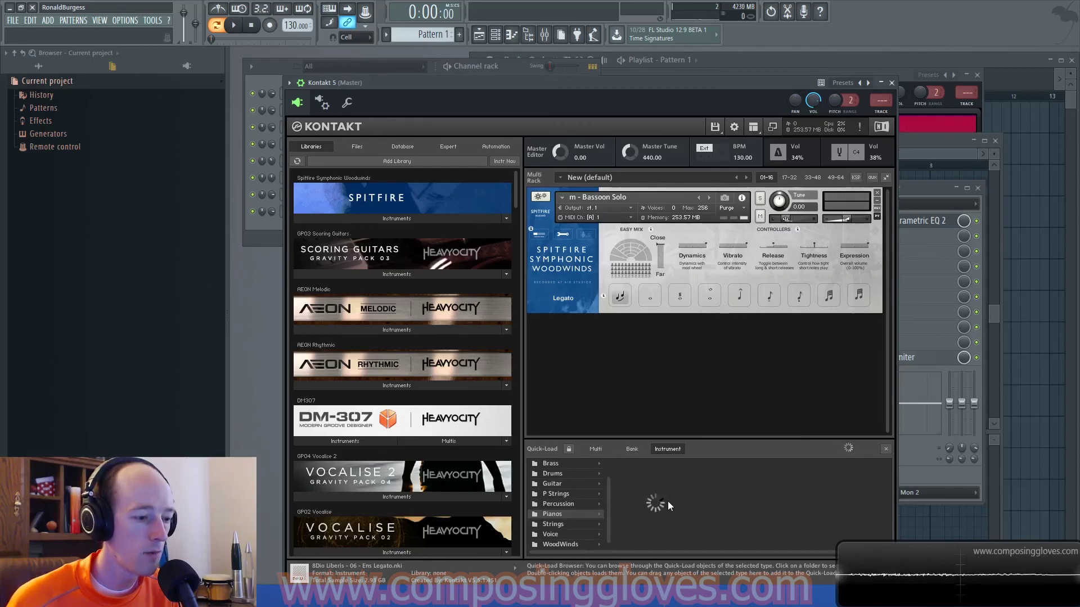
{"action": "left_click_drag", "start_coordinate": [599, 88], "coordinate": [599, 76]}
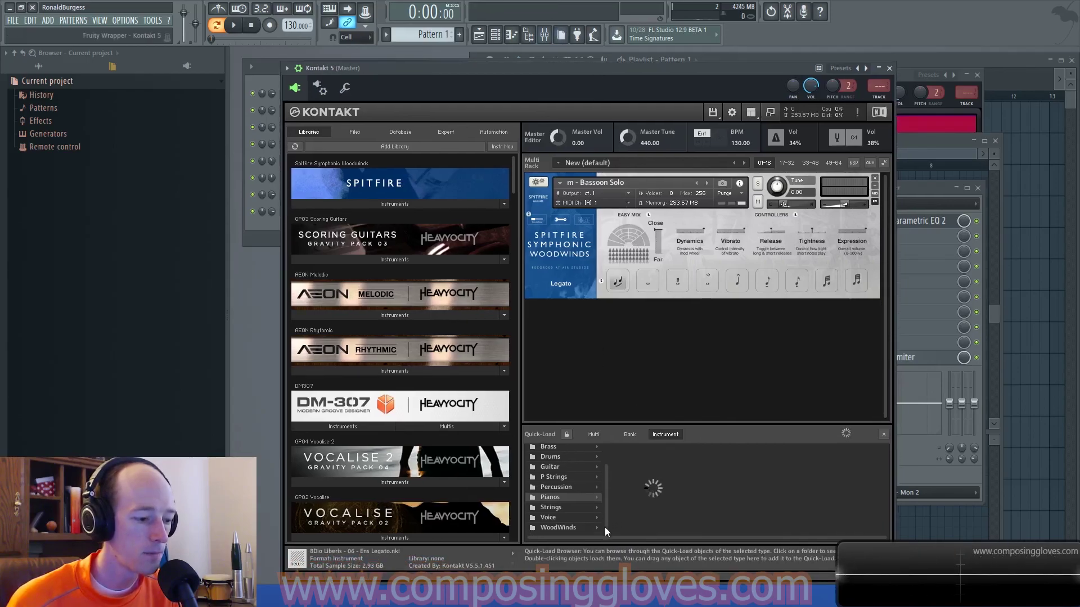
{"action": "scroll", "coordinate": [608, 510], "scroll_direction": "up", "scroll_amount": 2}
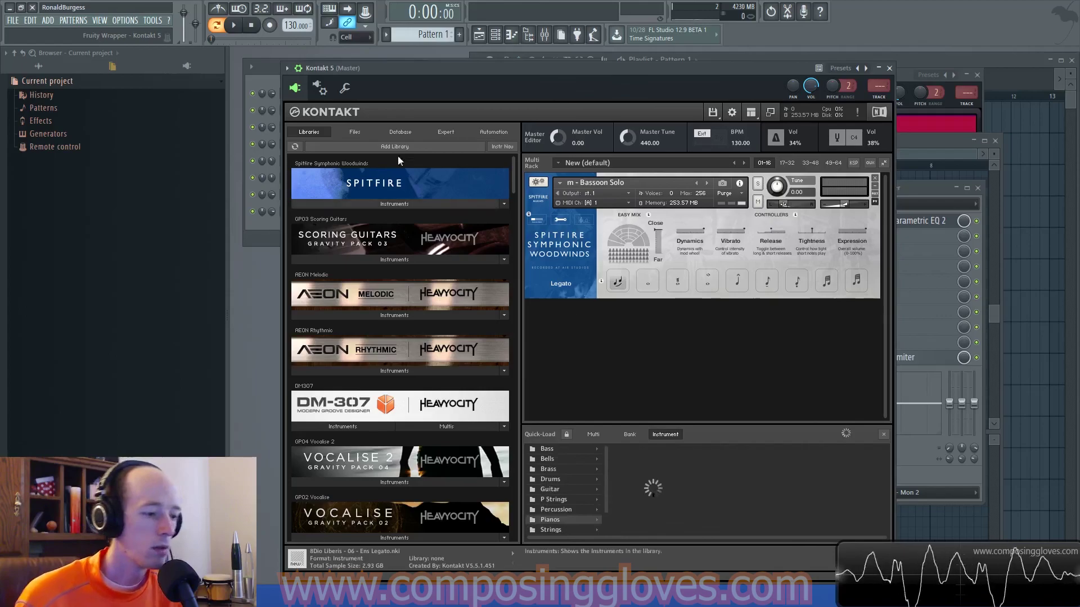
{"action": "left_click", "coordinate": [445, 203]}
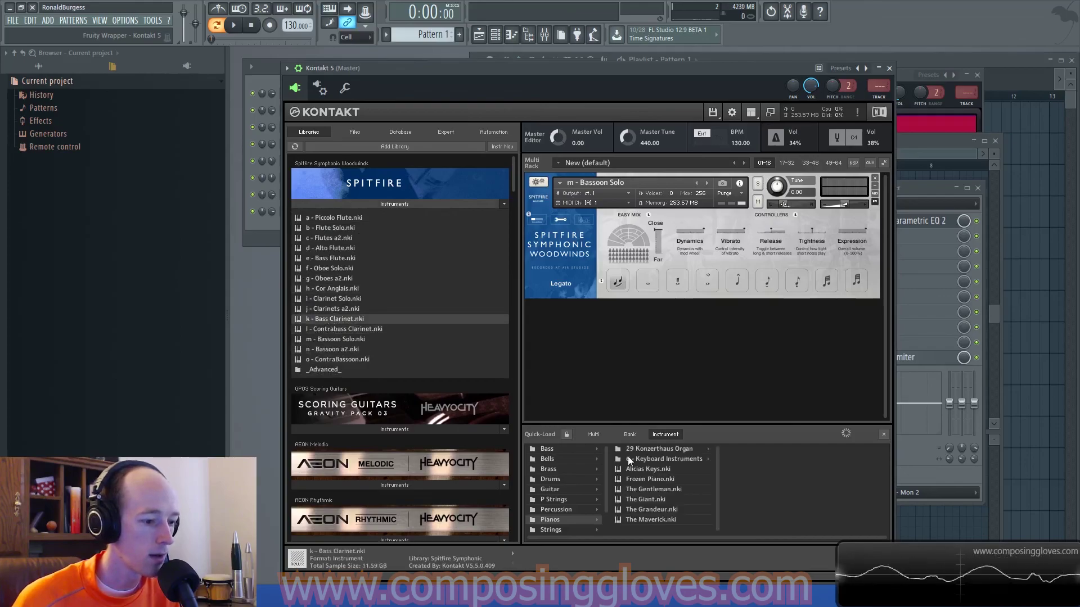
{"action": "left_click_drag", "start_coordinate": [654, 474], "coordinate": [593, 236]}
{"action": "left_click", "coordinate": [541, 337]}
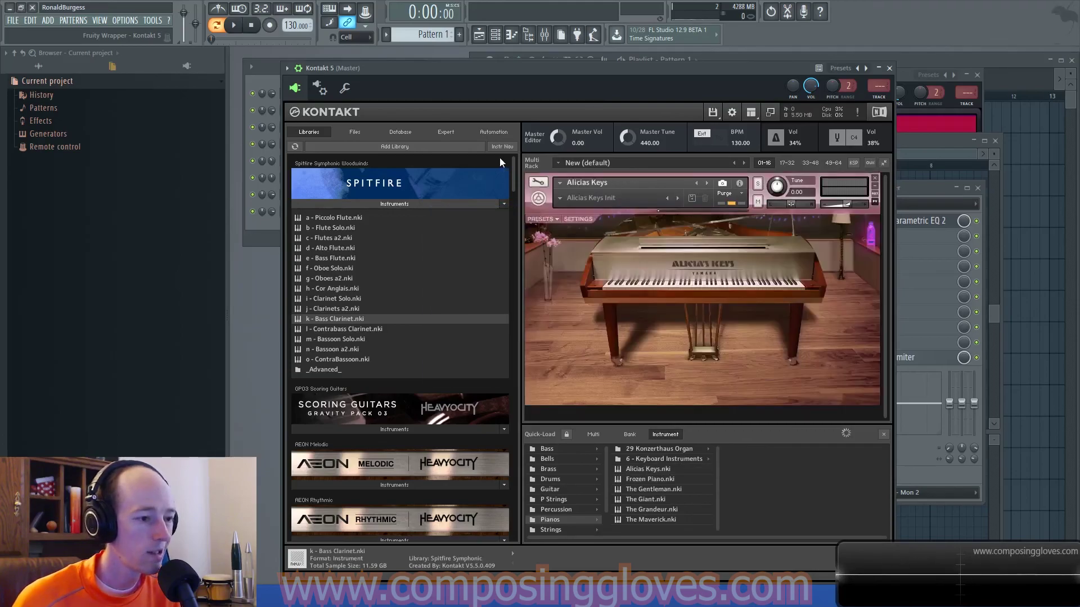
Step: Return to the Kontakt 5 piano roll and play the long C4 note with the piano sound
{"action": "left_click", "coordinate": [264, 236]}
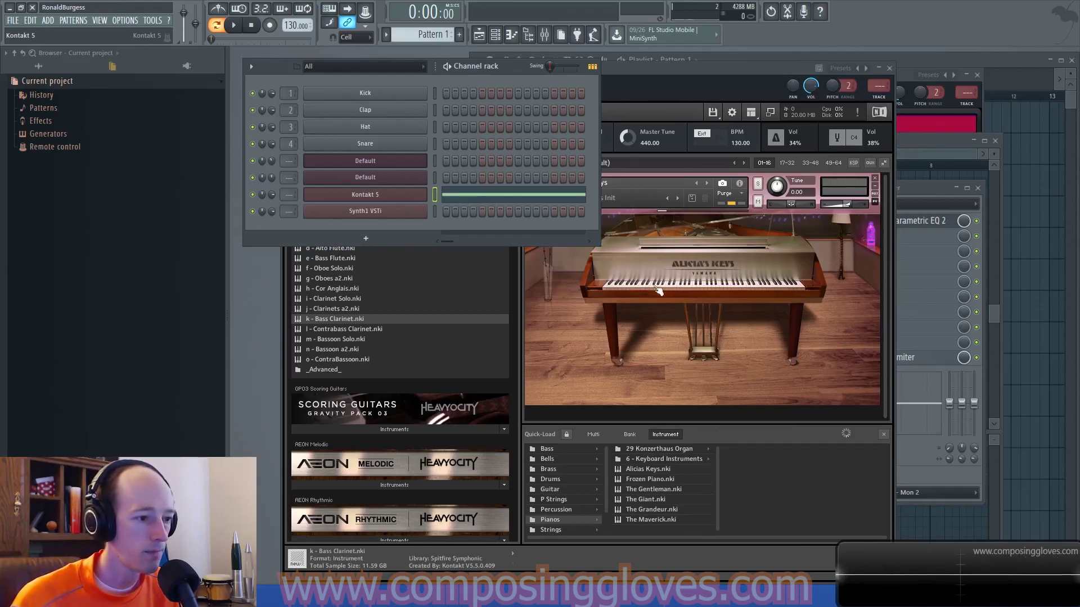
{"action": "left_click", "coordinate": [601, 234]}
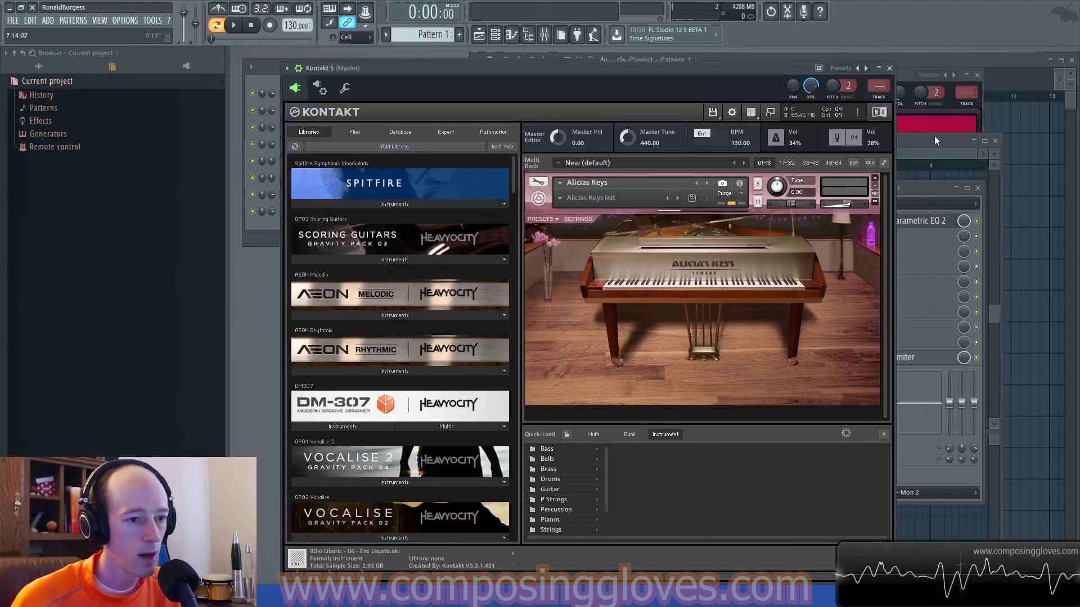
{"action": "key", "text": "F7"}
{"action": "key", "text": "space"}
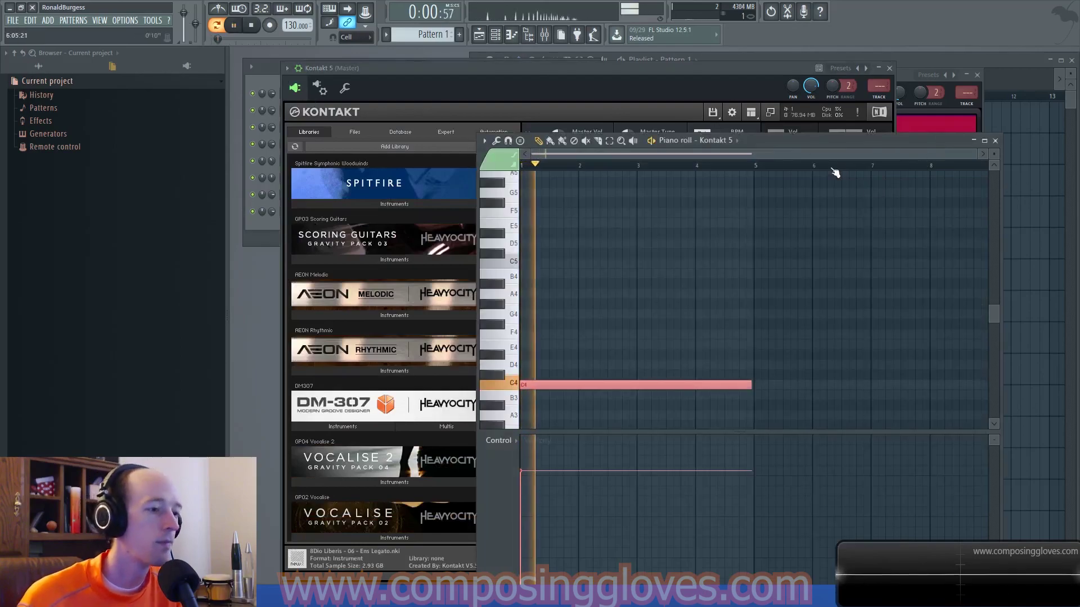
Step: Open Fruity parametric EQ 2 on the Master mixer track and position its window over the mixer
{"action": "left_click", "coordinate": [545, 35]}
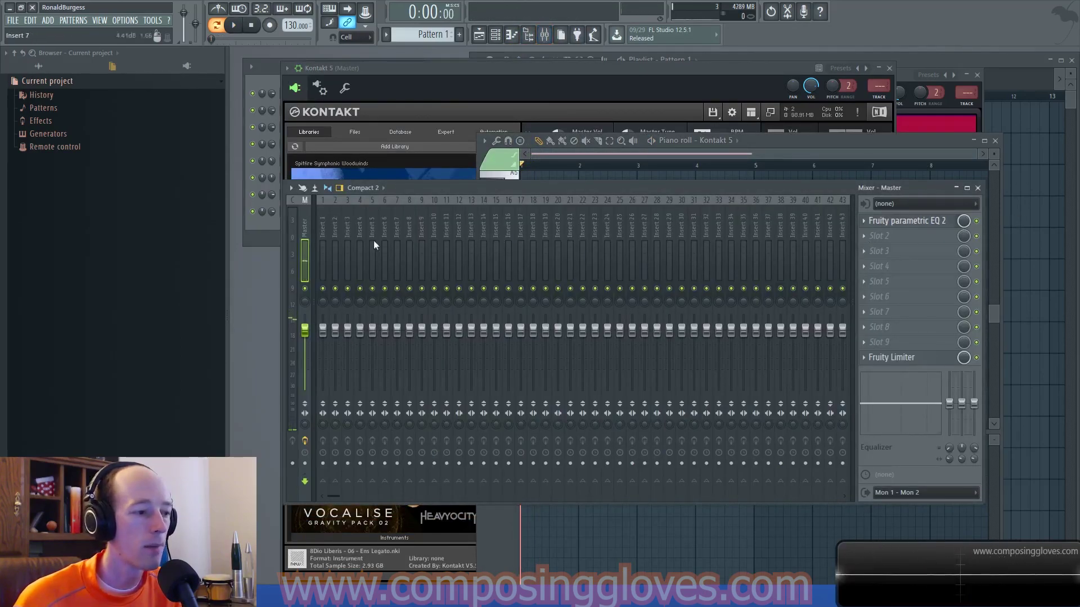
{"action": "left_click", "coordinate": [918, 223]}
{"action": "left_click_drag", "start_coordinate": [654, 165], "coordinate": [624, 172]}
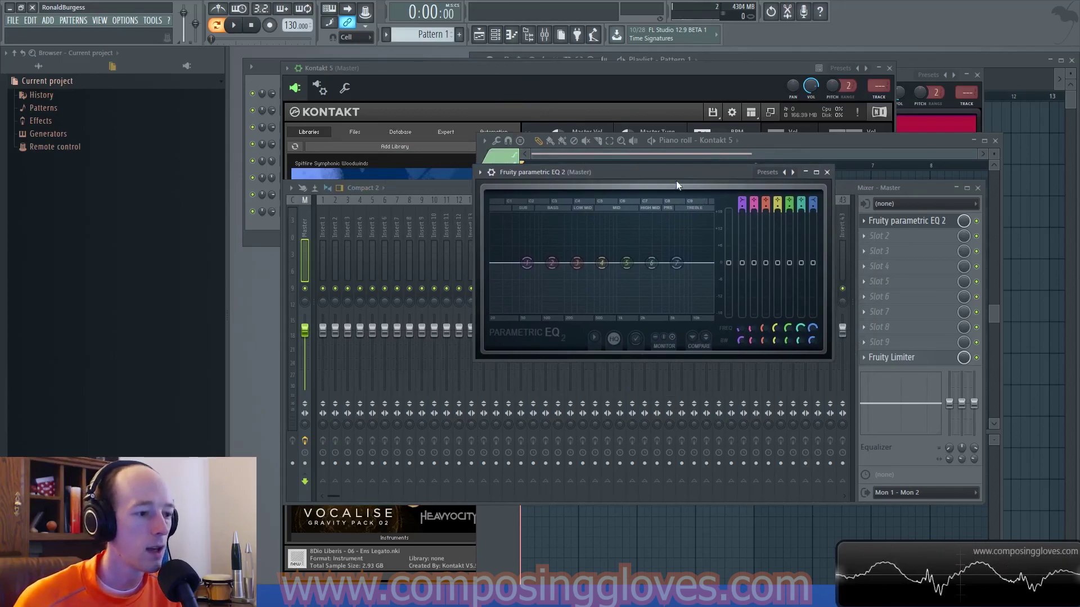
{"action": "left_click_drag", "start_coordinate": [676, 175], "coordinate": [678, 167]}
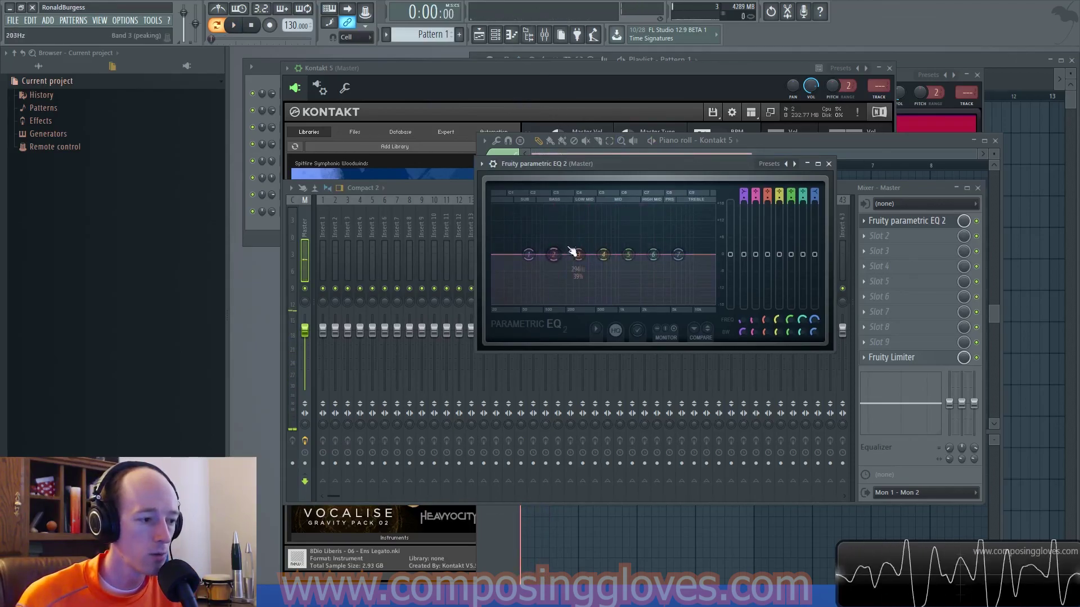
Step: Try a deep cut with EQ band 3 around the piano note's fundamental and play the note
{"action": "left_click_drag", "start_coordinate": [584, 268], "coordinate": [552, 296]}
{"action": "key", "text": "space"}
{"action": "key", "text": "space"}
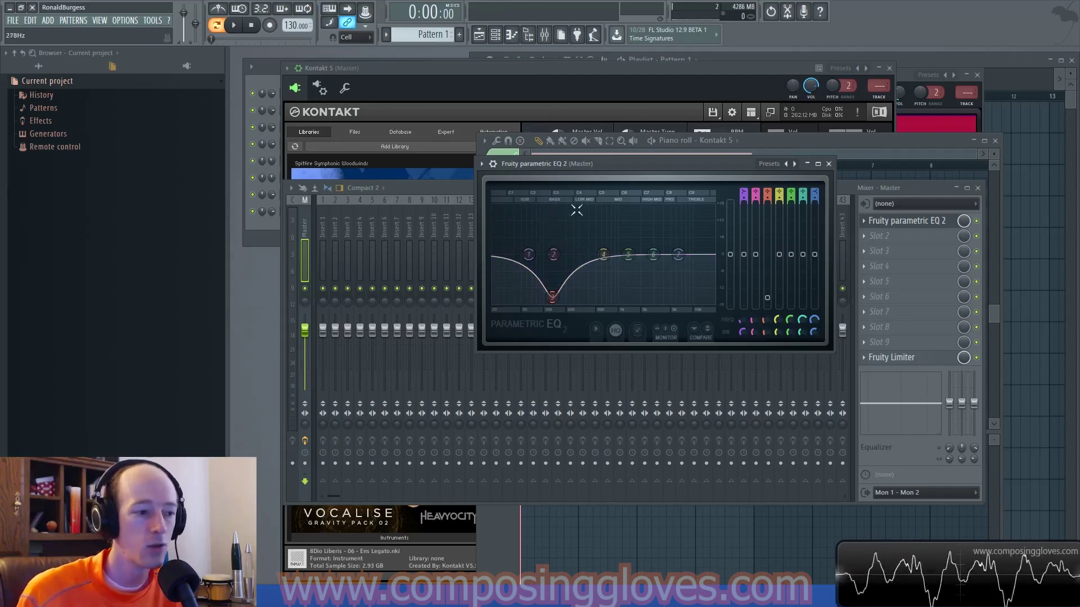
Step: Lower EQ band 1 slightly, raise band 3 to a small boost near 144 Hz and add slight boosts with bands 4 and 5
{"action": "mouse_move", "coordinate": [527, 258]}
{"action": "left_mouse_down"}
{"action": "mouse_move", "coordinate": [528, 296]}
{"action": "mouse_move", "coordinate": [527, 259]}
{"action": "left_mouse_up"}
{"action": "left_click_drag", "start_coordinate": [554, 299], "coordinate": [560, 256]}
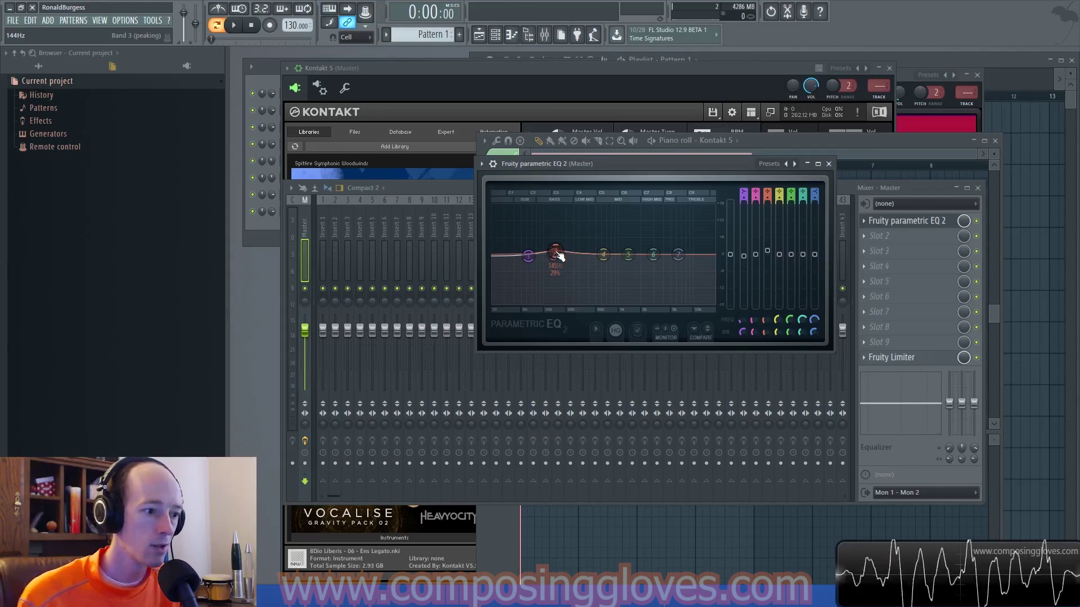
{"action": "left_click_drag", "start_coordinate": [603, 254], "coordinate": [642, 251]}
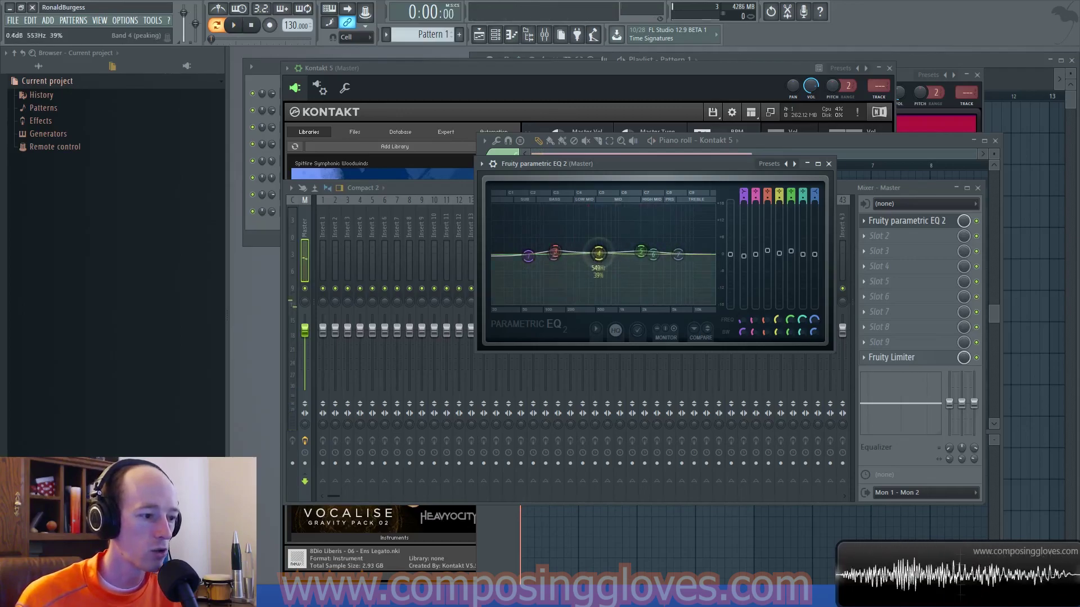
Step: Vary EQ band 3 around 141 Hz between a moderate cut and nearly flat, ending with a very slight boost
{"action": "mouse_move", "coordinate": [555, 254]}
{"action": "left_mouse_down"}
{"action": "mouse_move", "coordinate": [560, 286]}
{"action": "mouse_move", "coordinate": [554, 269]}
{"action": "left_mouse_up"}
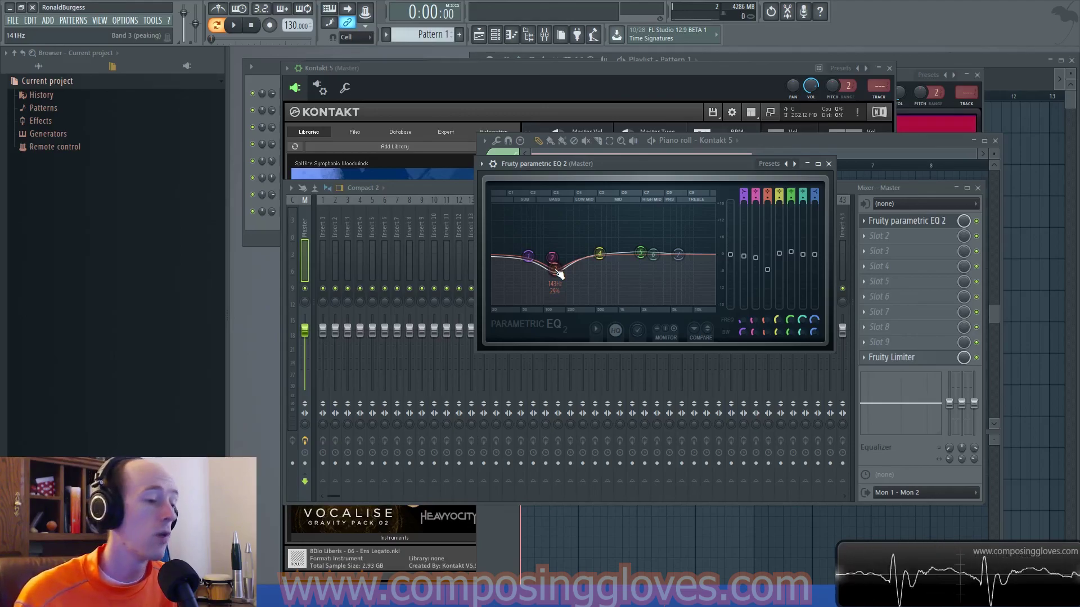
{"action": "left_click_drag", "start_coordinate": [559, 275], "coordinate": [557, 258]}
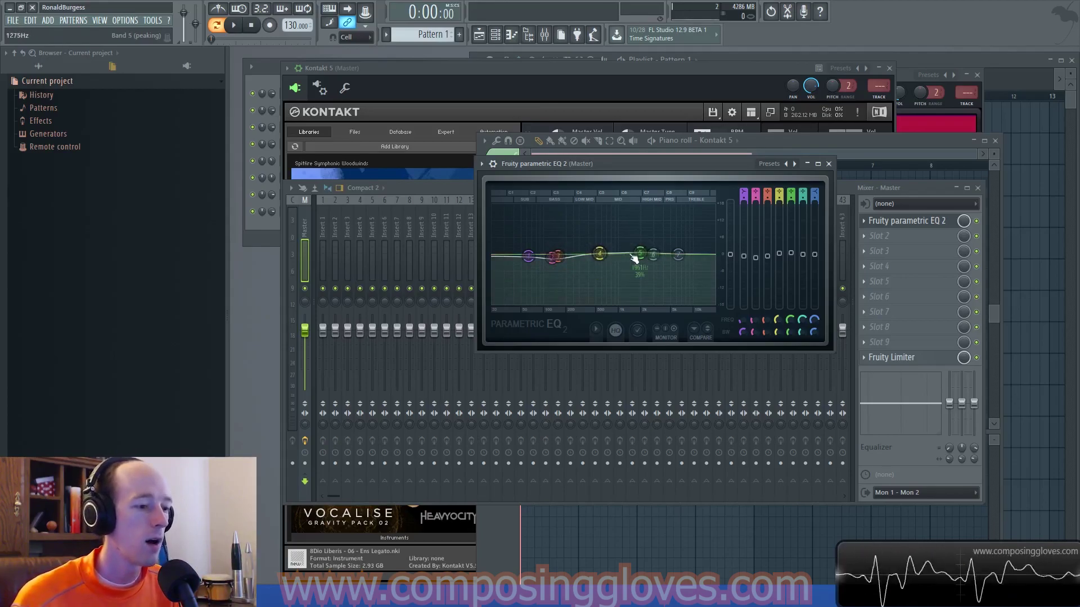
{"action": "left_click_drag", "start_coordinate": [564, 266], "coordinate": [562, 257]}
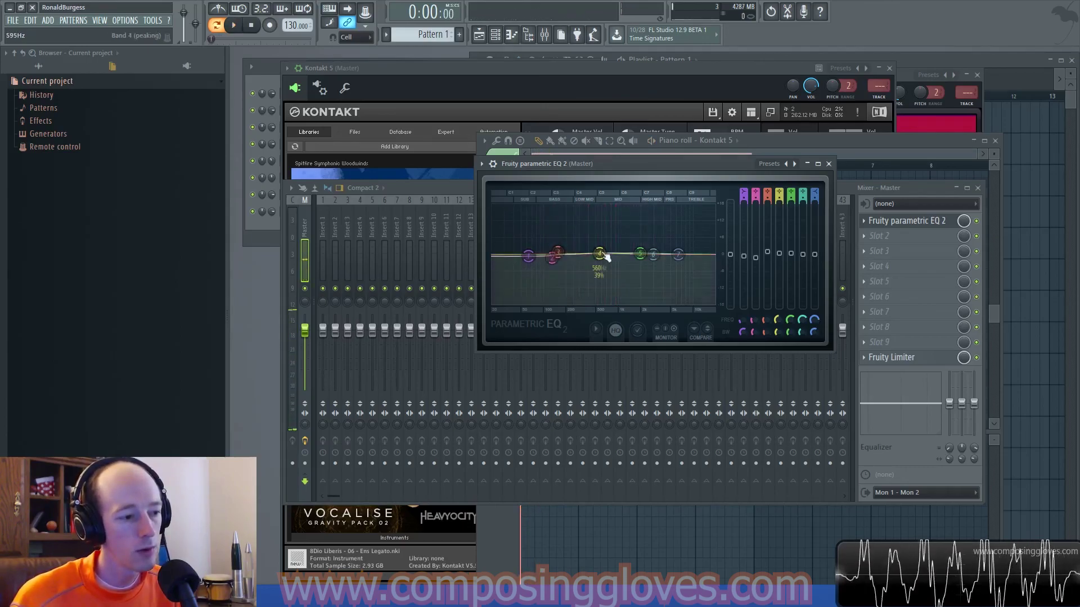
Step: Try a deep cut with EQ band 3 around 123 Hz, and shift band 1 to the lowest frequencies with bands near flat
{"action": "left_click_drag", "start_coordinate": [558, 251], "coordinate": [555, 302]}
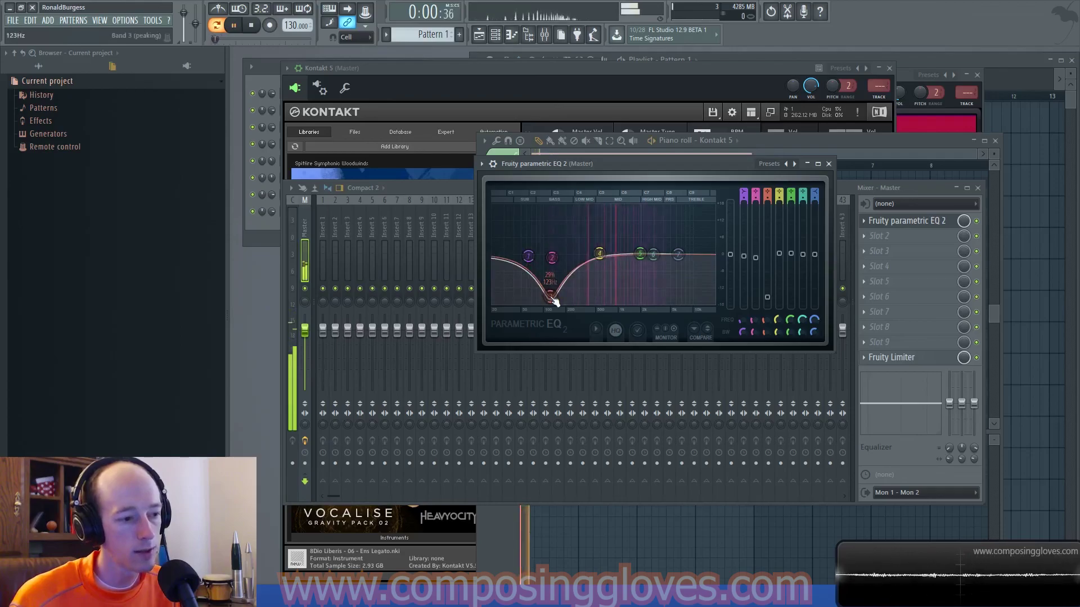
{"action": "left_click_drag", "start_coordinate": [550, 297], "coordinate": [493, 253]}
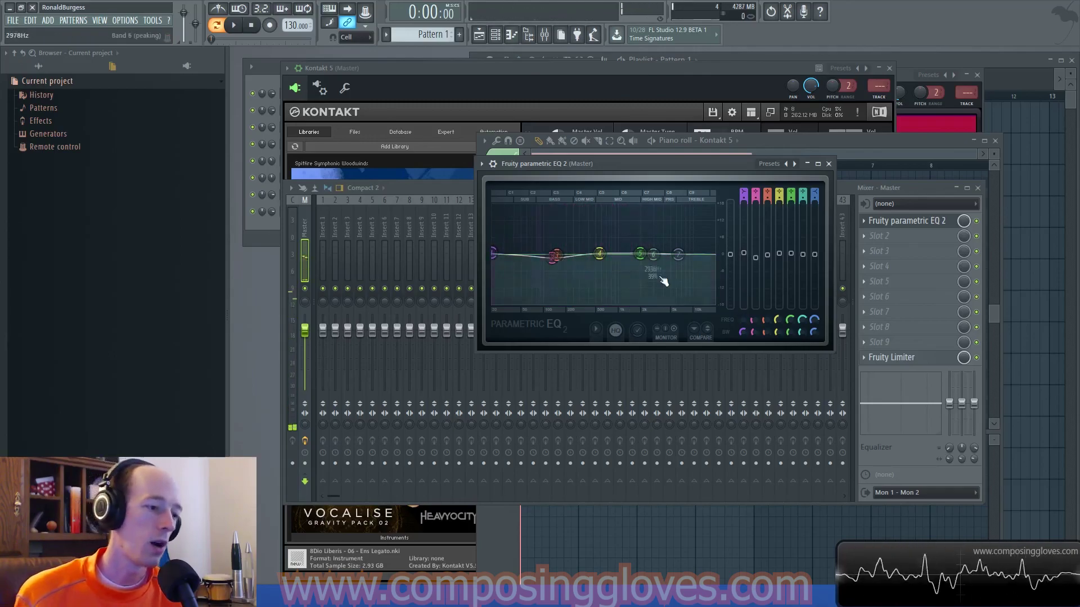
Step: Try a strong EQ band 4 boost around 950 Hz with band 1 fully lowered beneath it, sweeping both gradually to lower frequencies
{"action": "left_click_drag", "start_coordinate": [600, 256], "coordinate": [633, 216]}
{"action": "left_click_drag", "start_coordinate": [502, 258], "coordinate": [598, 302]}
{"action": "left_click_drag", "start_coordinate": [633, 216], "coordinate": [619, 221]}
{"action": "scroll", "coordinate": [624, 228], "scroll_direction": "down", "scroll_amount": 3}
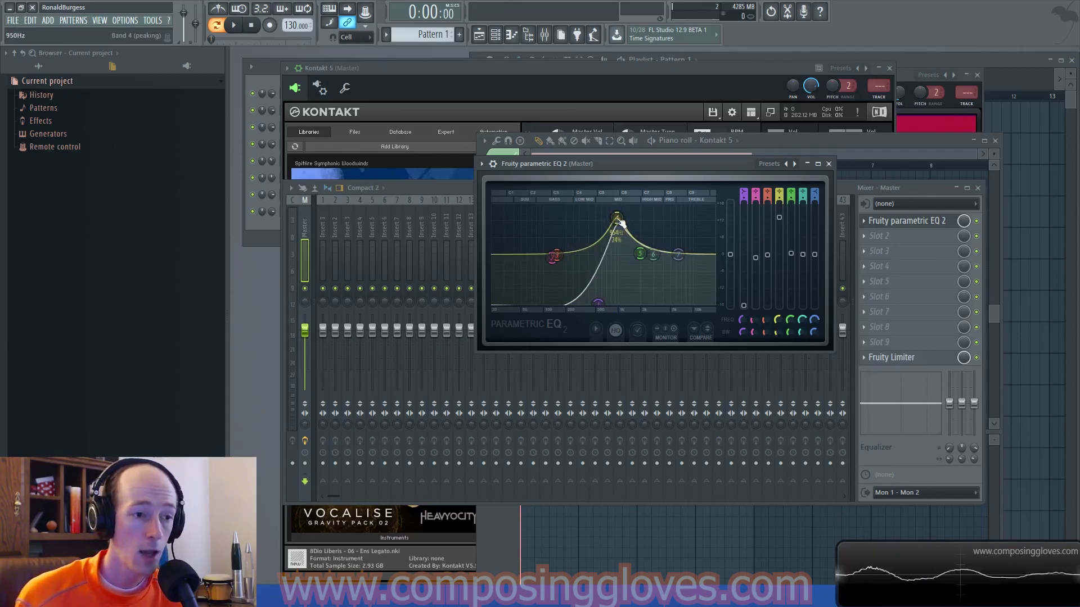
{"action": "mouse_move", "coordinate": [619, 220]}
{"action": "left_mouse_down"}
{"action": "mouse_move", "coordinate": [611, 228]}
{"action": "mouse_move", "coordinate": [647, 218]}
{"action": "mouse_move", "coordinate": [613, 217]}
{"action": "left_mouse_up"}
{"action": "left_click_drag", "start_coordinate": [597, 303], "coordinate": [586, 302]}
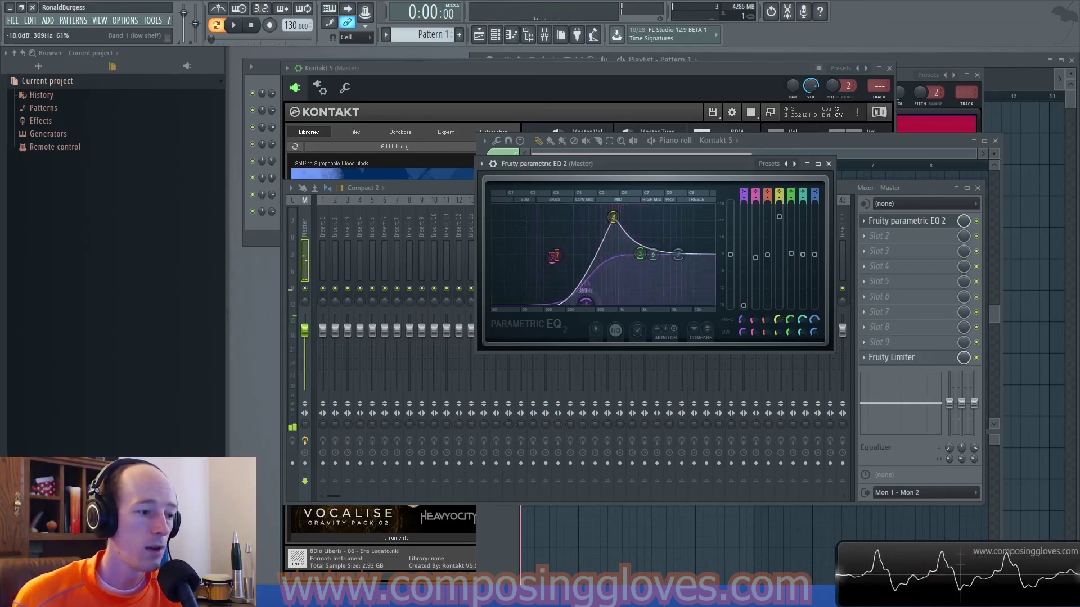
{"action": "left_click_drag", "start_coordinate": [613, 217], "coordinate": [598, 216]}
{"action": "left_click_drag", "start_coordinate": [586, 302], "coordinate": [567, 306]}
Step: Return EQ bands 4 and 1 to nearly flat, with band 1 back in the low frequencies
{"action": "left_click_drag", "start_coordinate": [598, 215], "coordinate": [584, 248]}
{"action": "left_click_drag", "start_coordinate": [555, 303], "coordinate": [505, 255]}
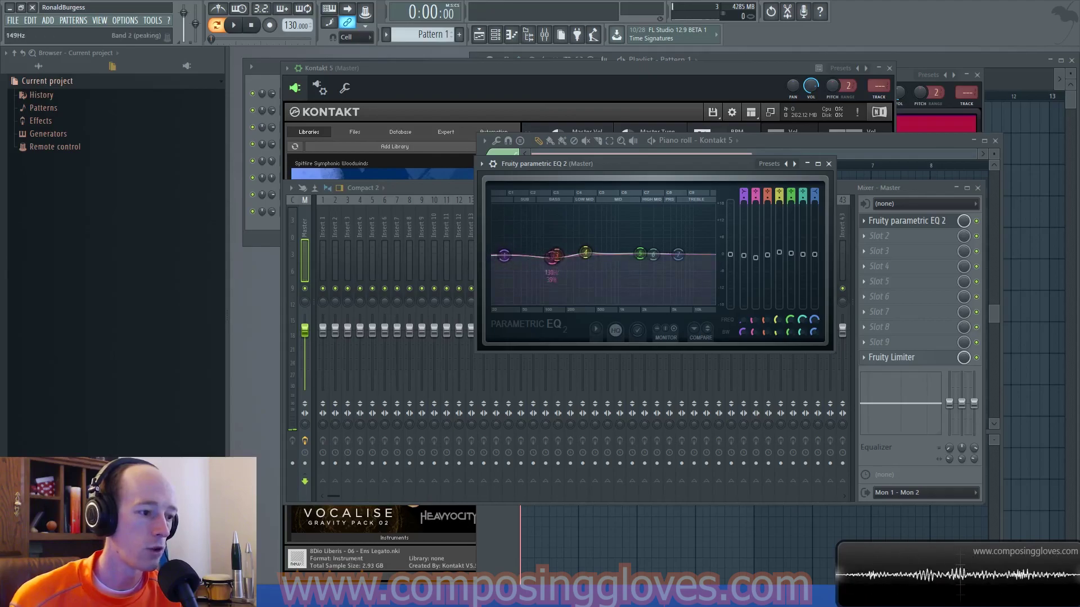
{"action": "left_click_drag", "start_coordinate": [586, 252], "coordinate": [594, 255]}
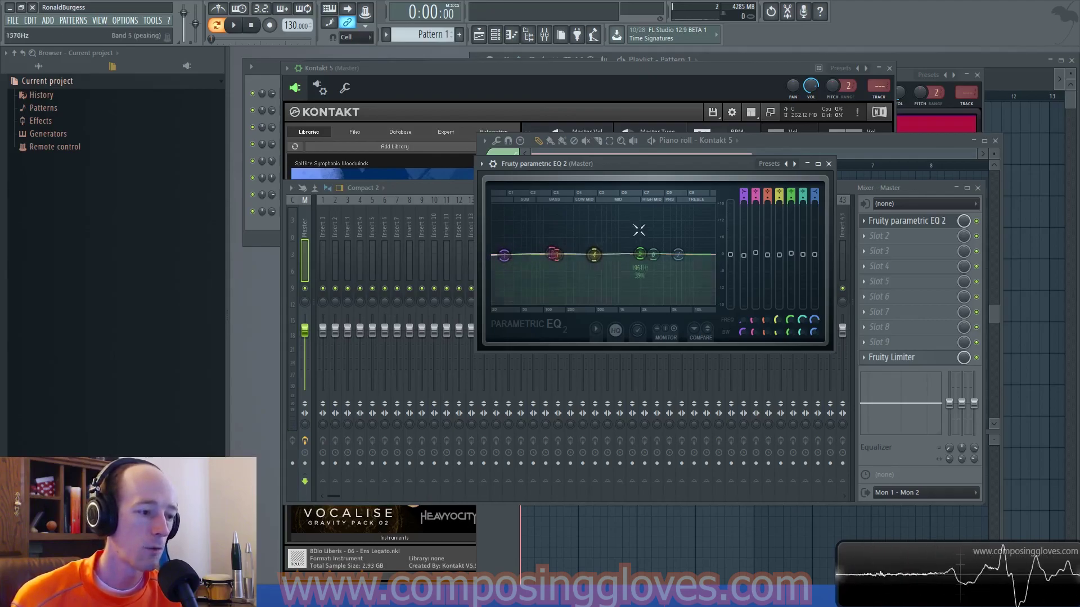
Step: Close the Fruity parametric EQ 2 window and bring the Default Harmor window to the front
{"action": "left_click_drag", "start_coordinate": [683, 163], "coordinate": [724, 166]}
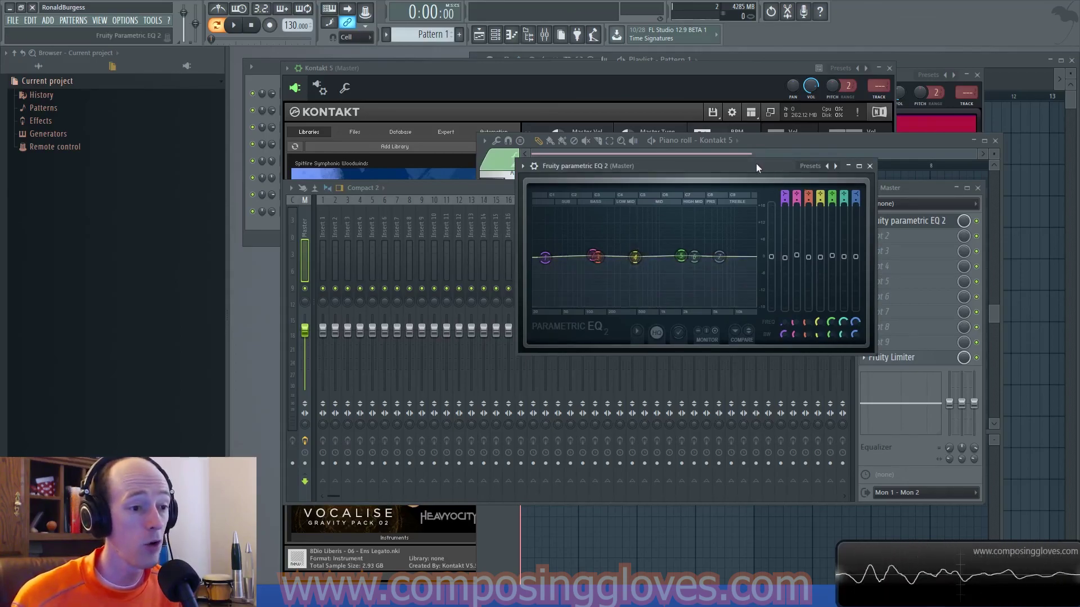
{"action": "left_click", "coordinate": [870, 167]}
{"action": "left_click", "coordinate": [904, 106]}
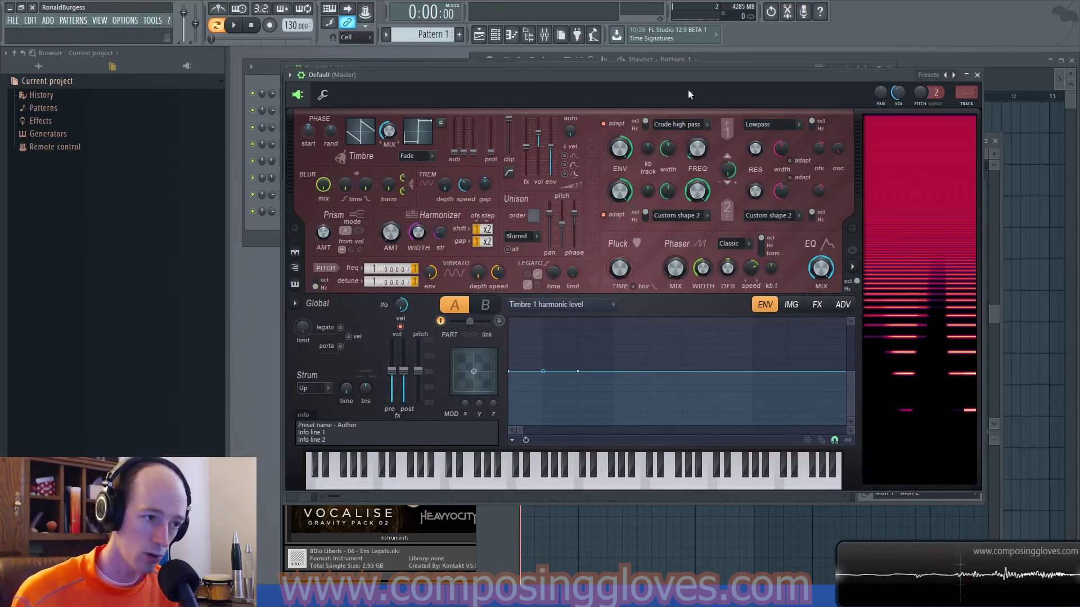
{"action": "left_click_drag", "start_coordinate": [729, 75], "coordinate": [717, 75]}
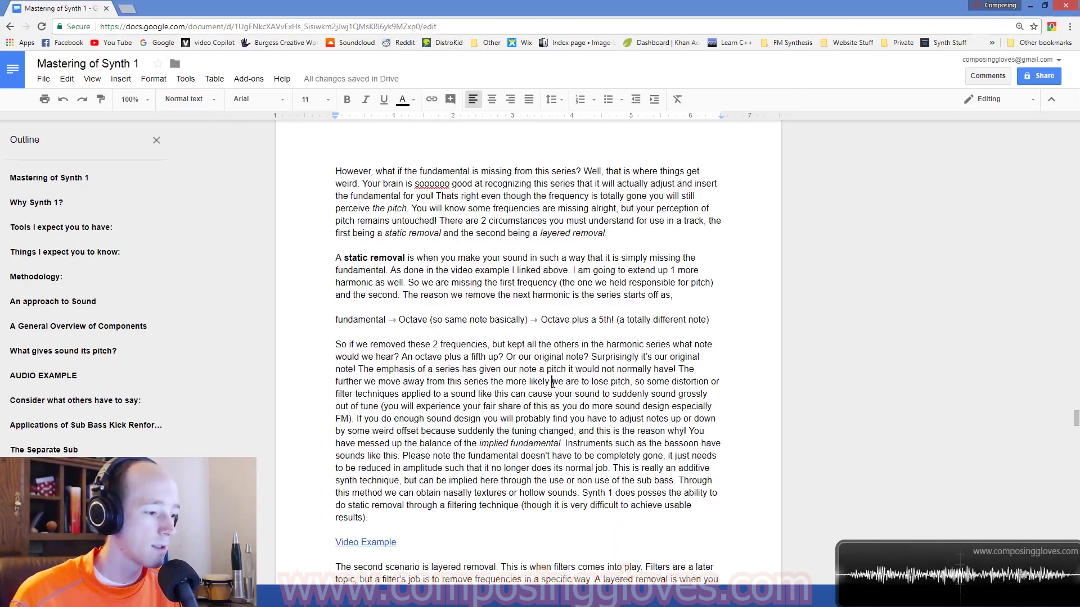
Step: Review the missing fundamental and static removal sections of the Mastering of Synth 1 document
{"action": "scroll", "coordinate": [548, 389], "scroll_direction": "down", "scroll_amount": 6}
{"action": "scroll", "coordinate": [548, 388], "scroll_direction": "up", "scroll_amount": 12}
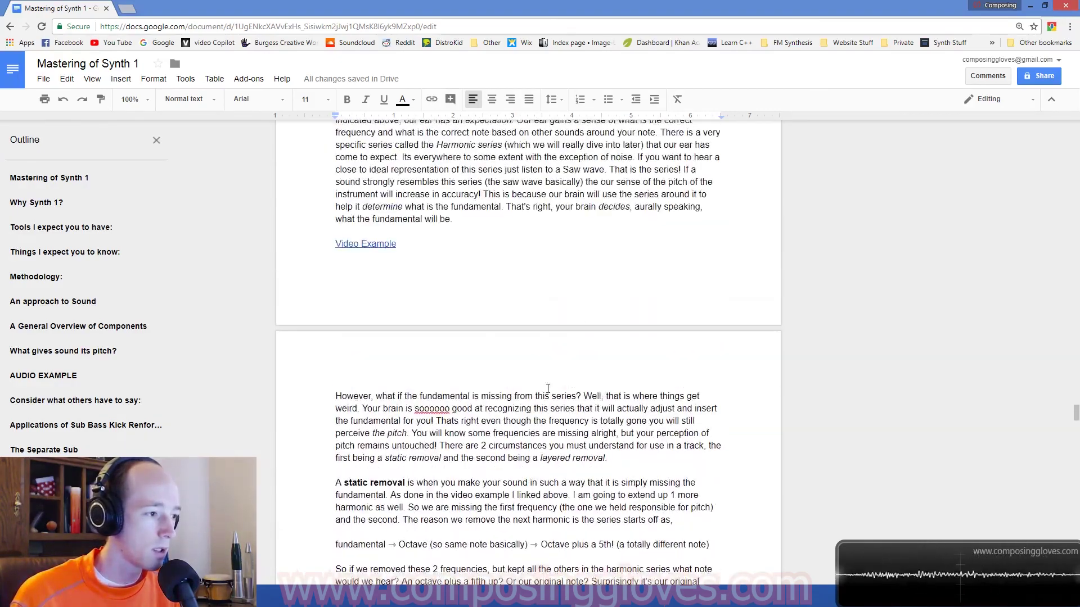
{"action": "scroll", "coordinate": [405, 306], "scroll_direction": "down", "scroll_amount": 1}
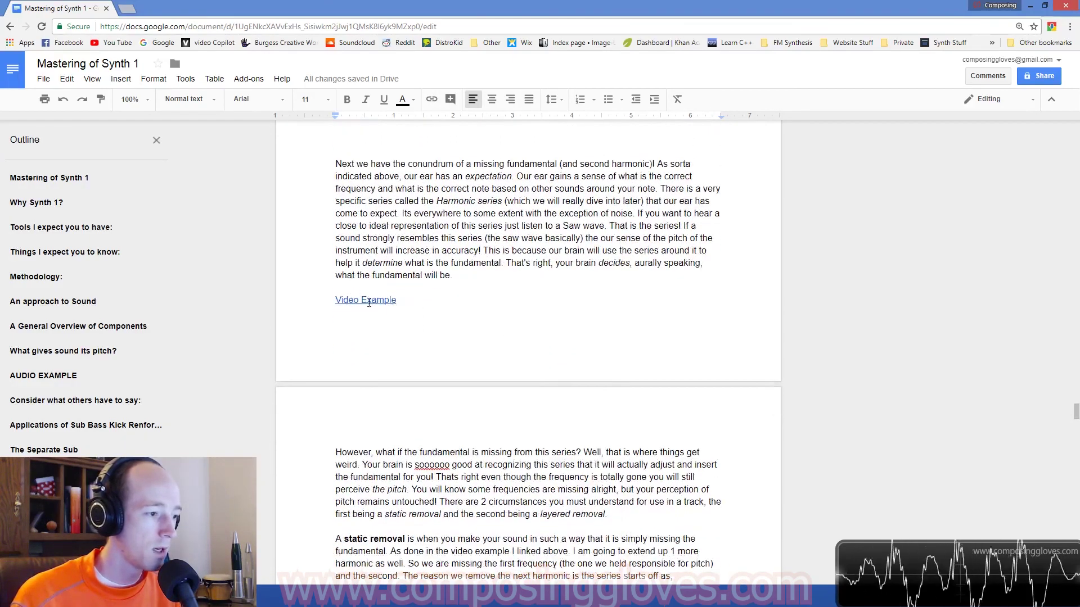
{"action": "scroll", "coordinate": [391, 303], "scroll_direction": "down", "scroll_amount": 2}
{"action": "scroll", "coordinate": [391, 304], "scroll_direction": "down", "scroll_amount": 4}
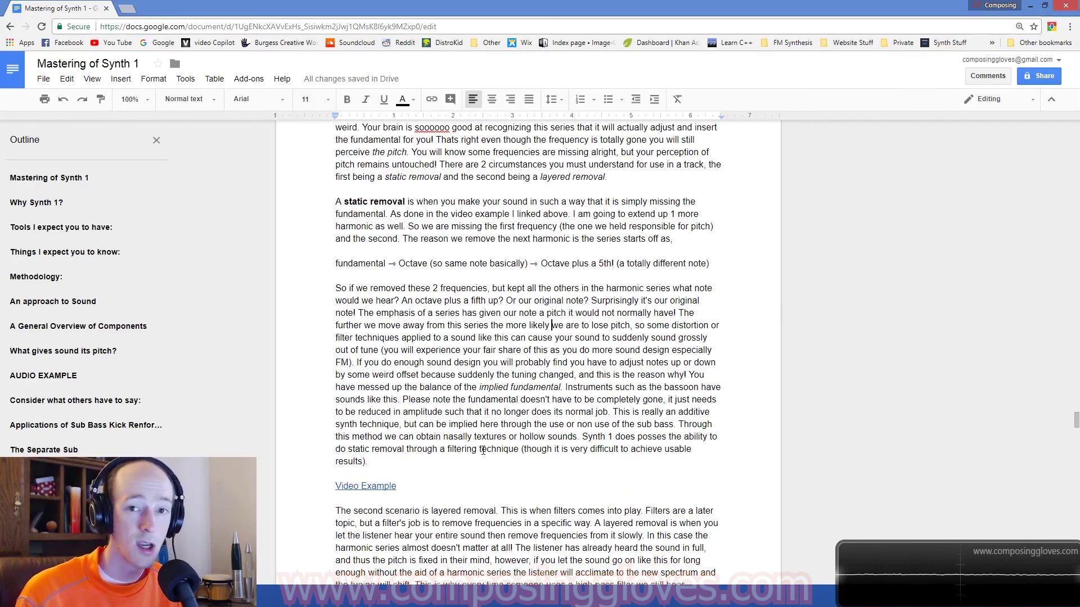
Step: Switch back to FL Studio and bring up the channel rack, mixer and playlist in place of the Harmor window
{"action": "key", "text": "alt+Tab"}
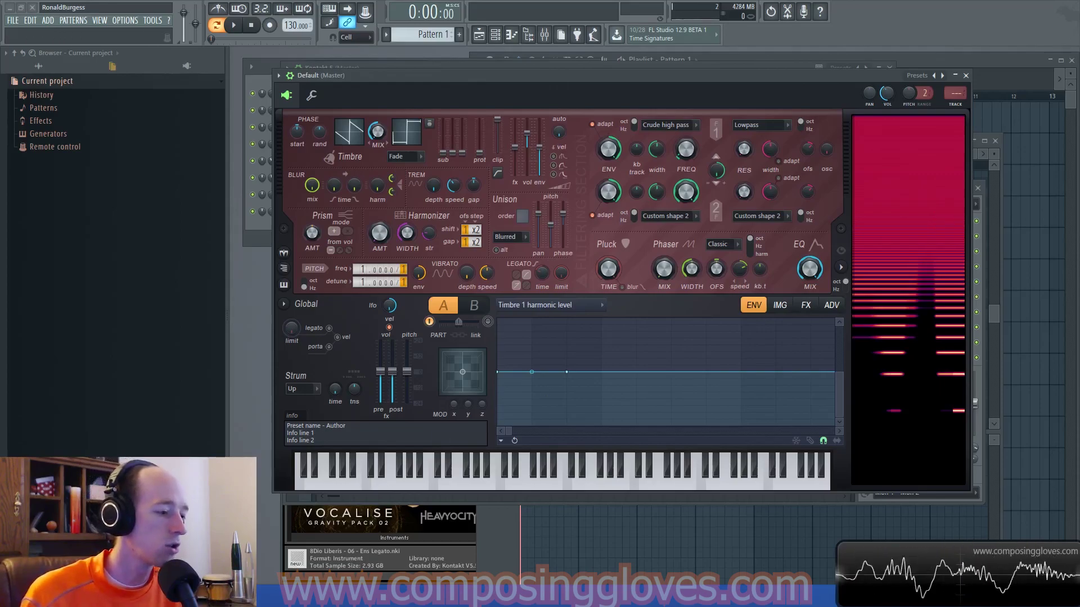
{"action": "left_click_drag", "start_coordinate": [738, 72], "coordinate": [732, 76]}
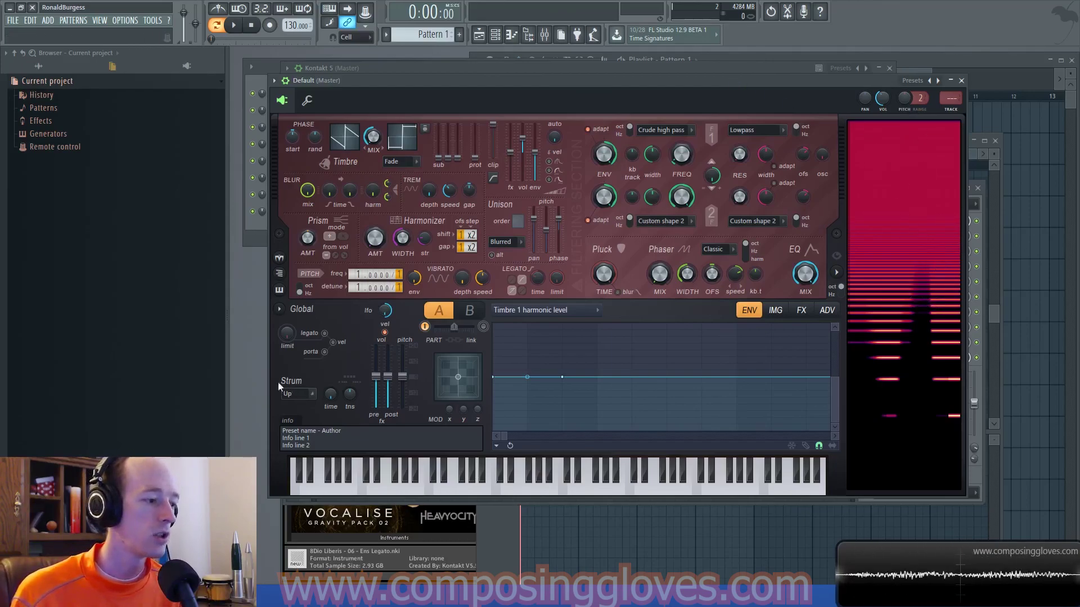
{"action": "key", "text": "F6"}
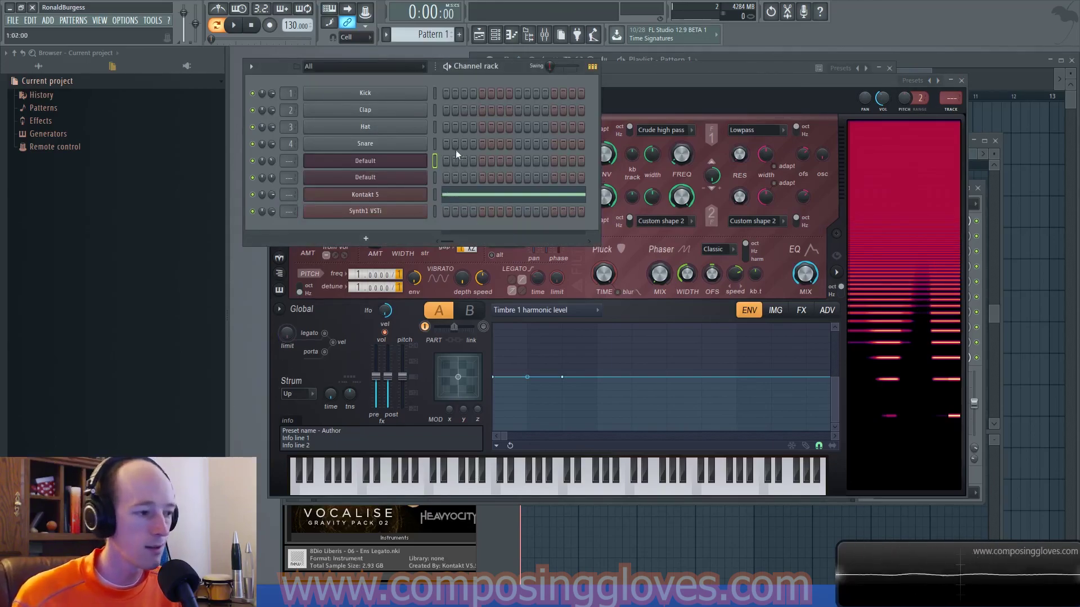
{"action": "key", "text": "F9"}
{"action": "key", "text": "F5"}
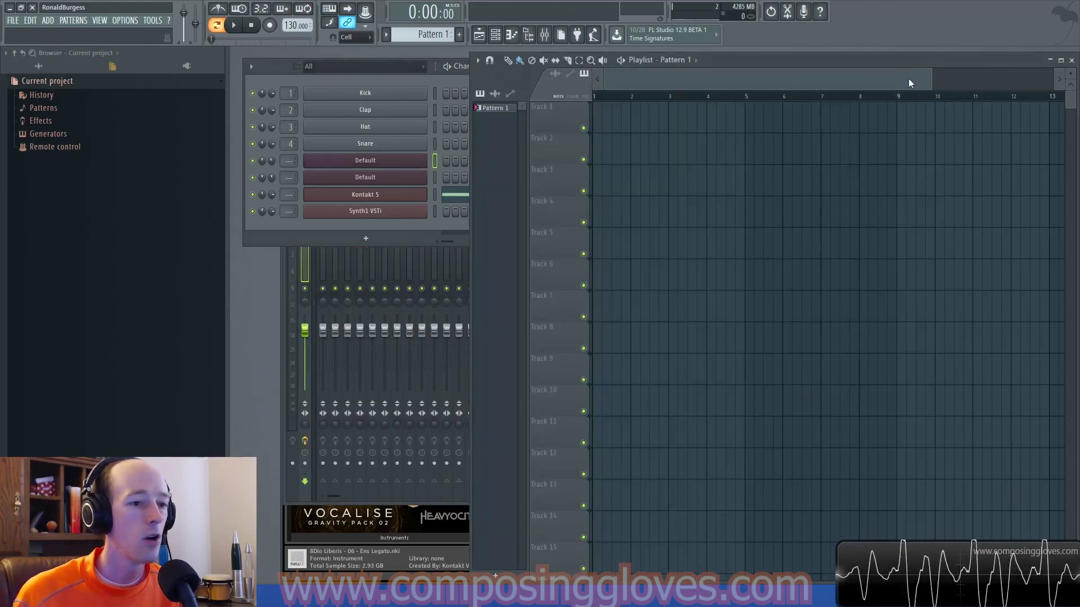
Step: Select the second Default channel and bring the channel rack to the front
{"action": "left_click", "coordinate": [397, 180]}
{"action": "left_click_drag", "start_coordinate": [630, 98], "coordinate": [718, 100]}
{"action": "left_click", "coordinate": [372, 180]}
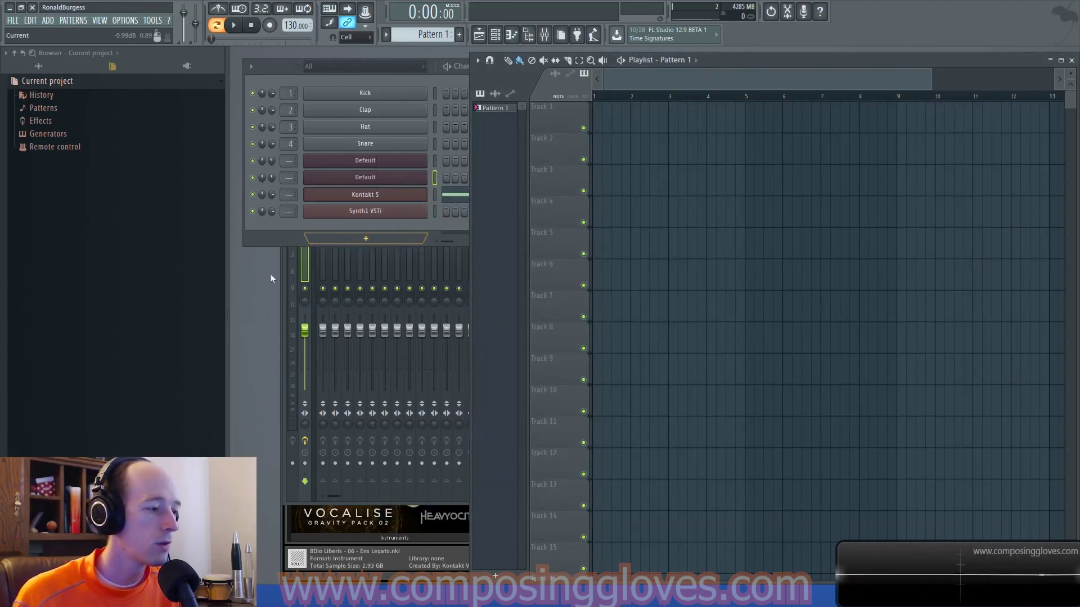
{"action": "key", "text": "F6"}
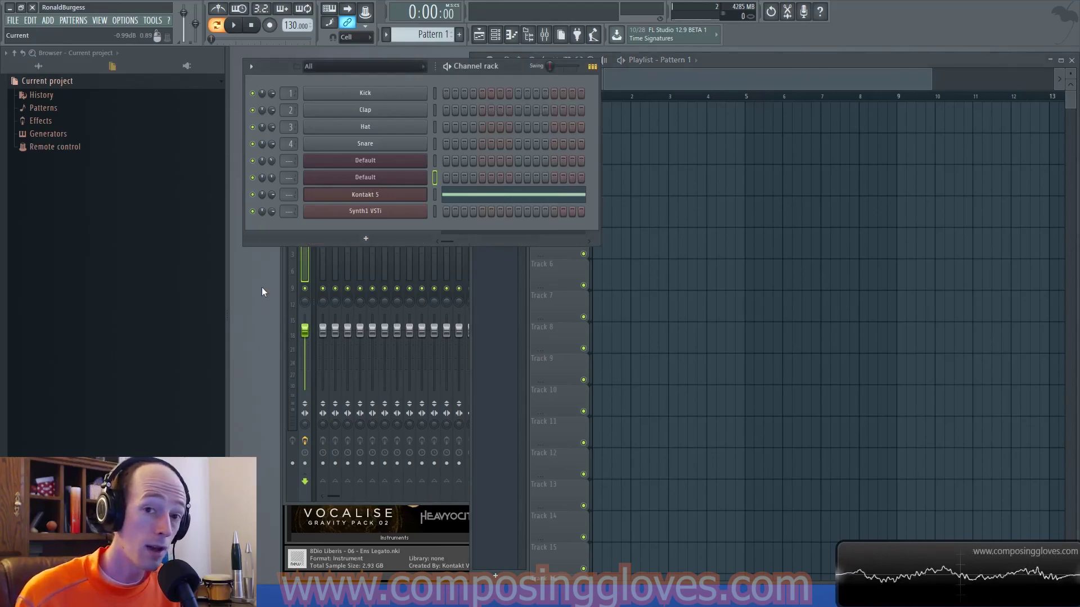